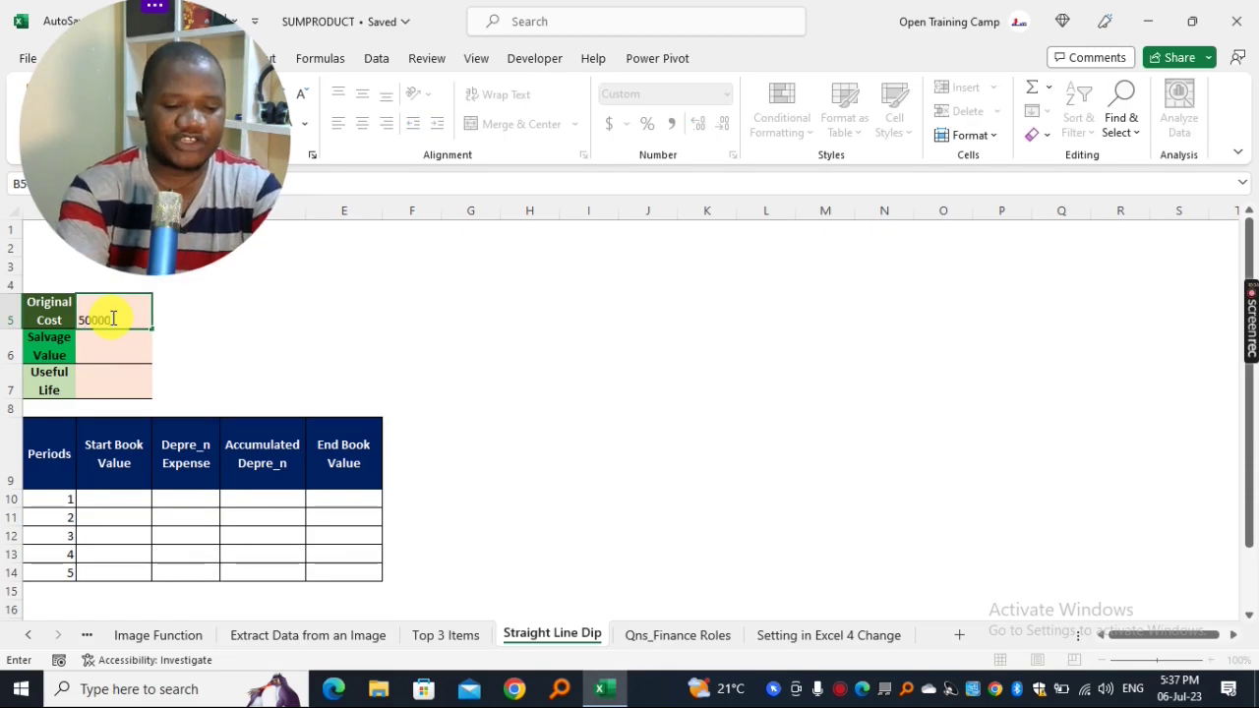
- Enter 50,000,000 as the original cost in B5 and 15,000,000 as the salvage value in B6
text(0,000,000)
click(341, 320)
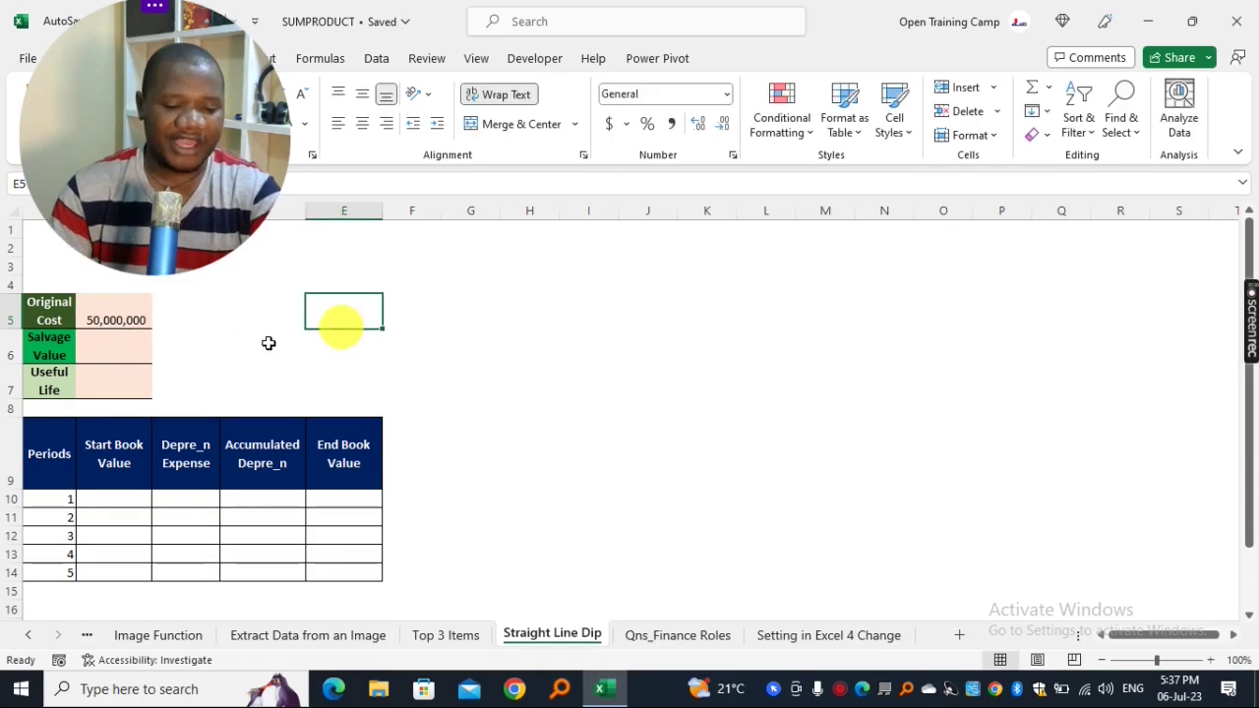
click(117, 341)
text(1)
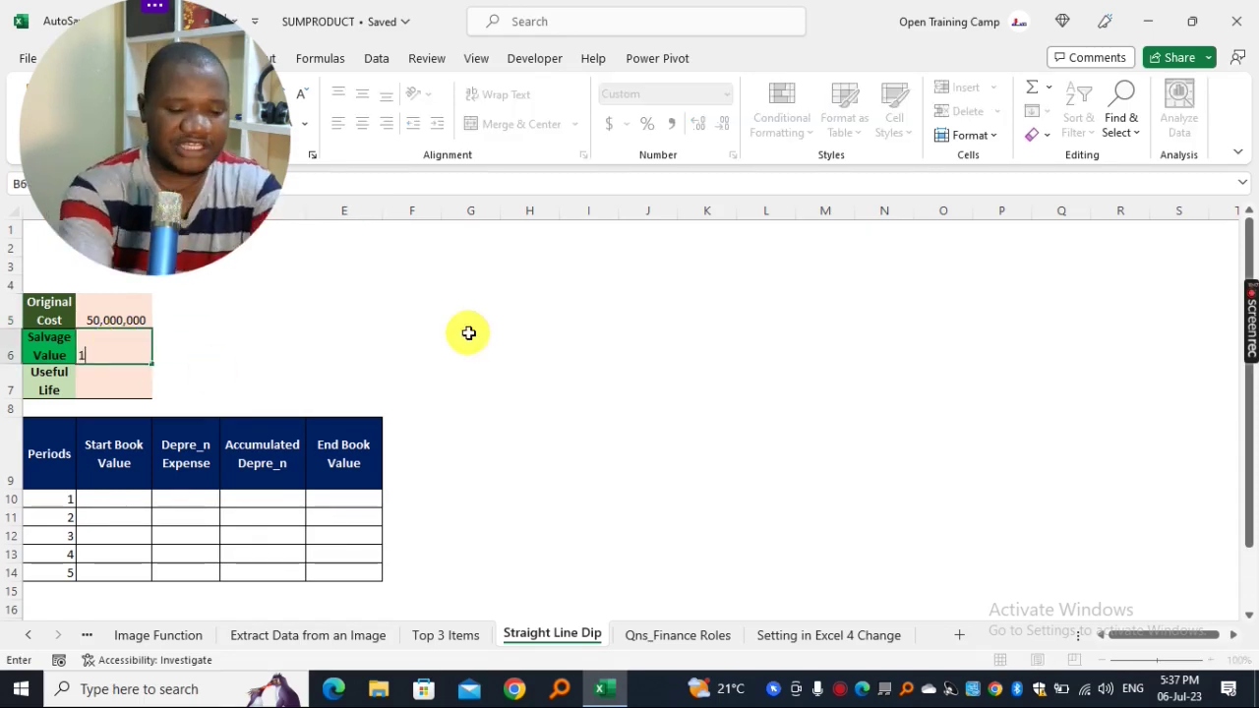
text(5000000)
click(428, 341)
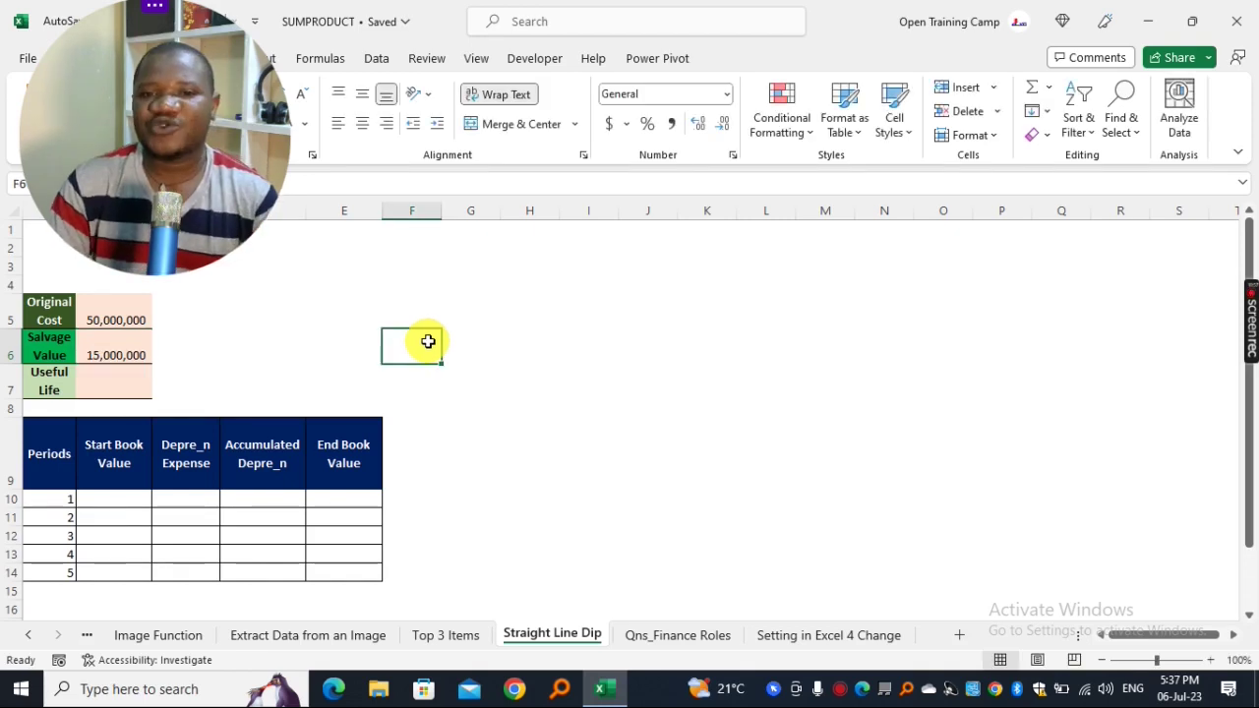
- Enter 5 as the useful life in B7
click(127, 381)
text(5)
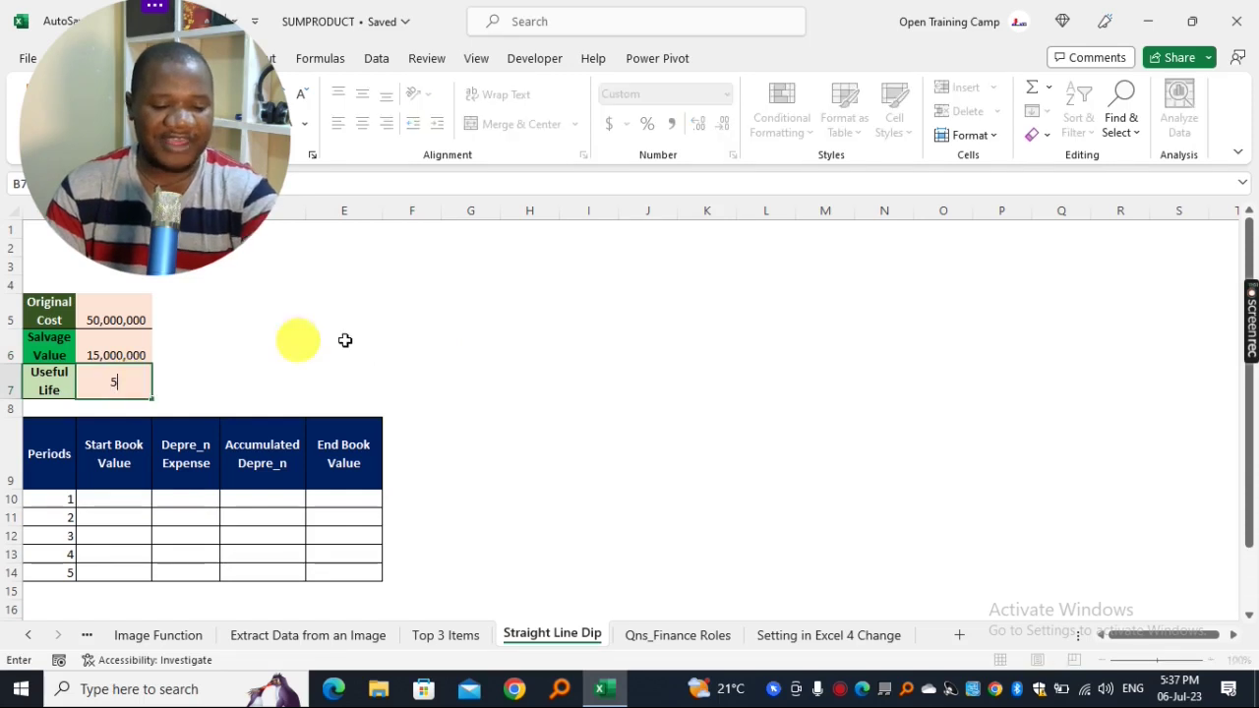
click(344, 340)
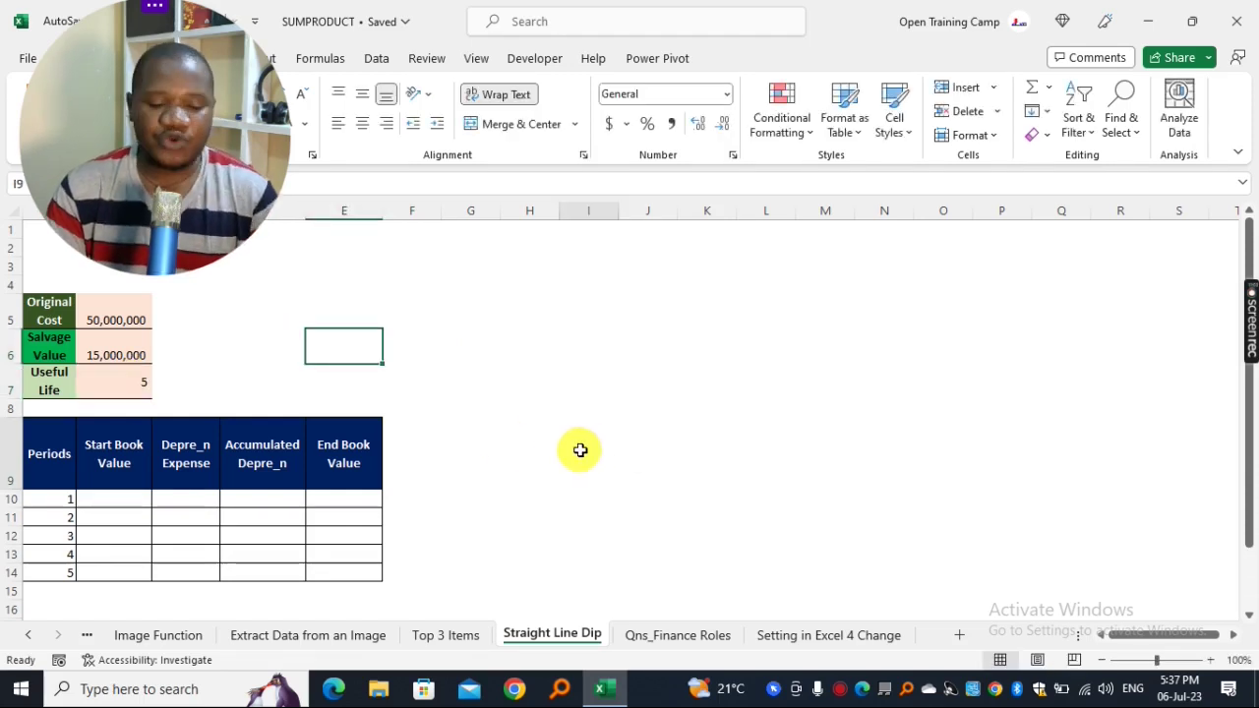
- Examine the depreciation schedule, its period 1 row and the Depre_n Expense column
drag(53, 449, 360, 567)
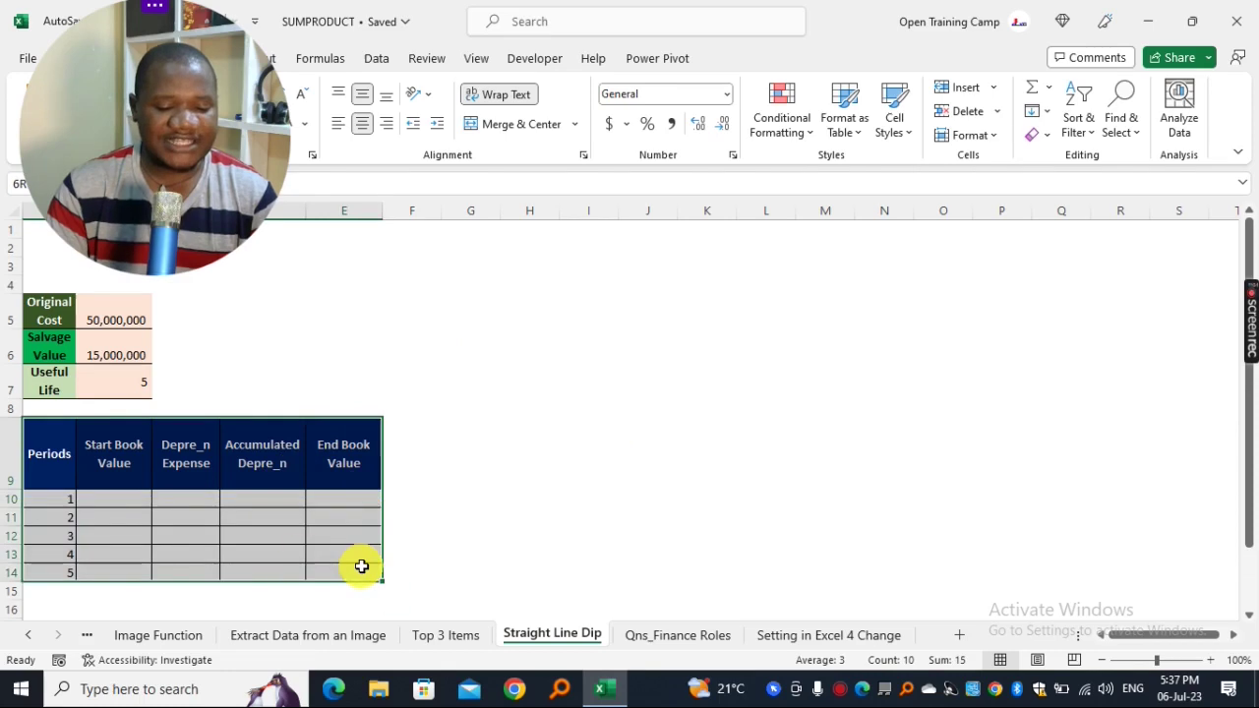
click(43, 502)
drag(43, 501, 342, 509)
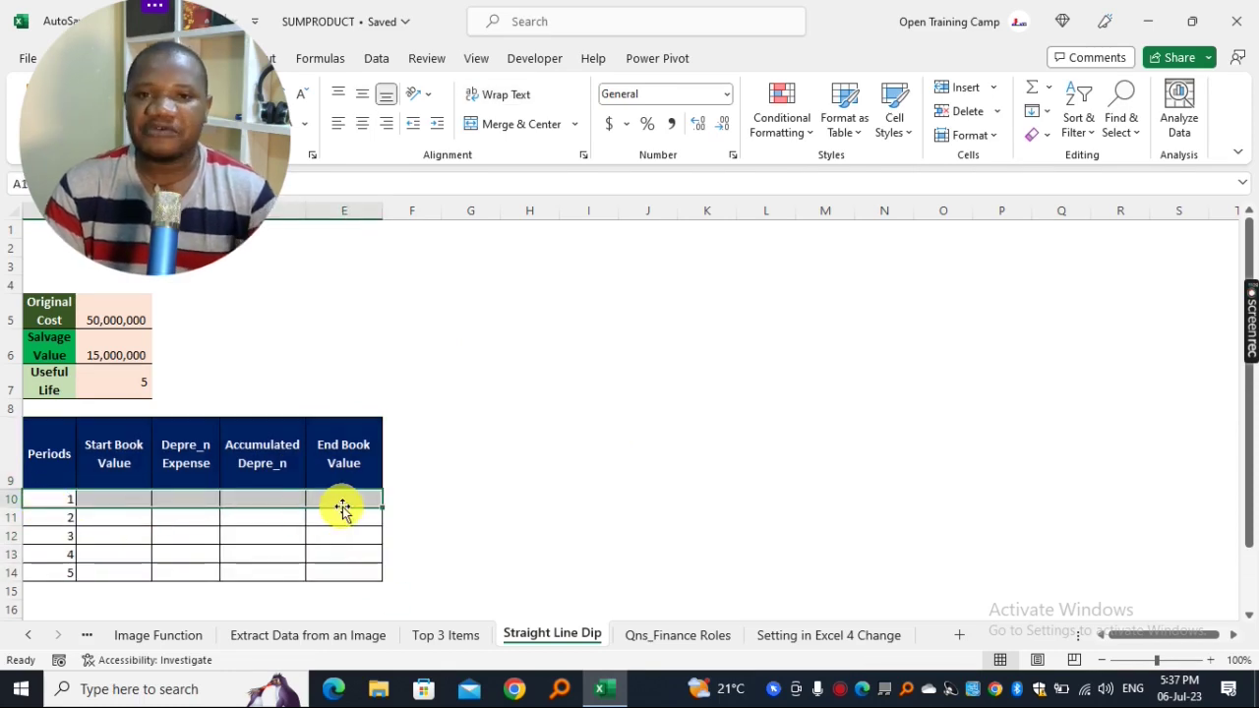
click(374, 389)
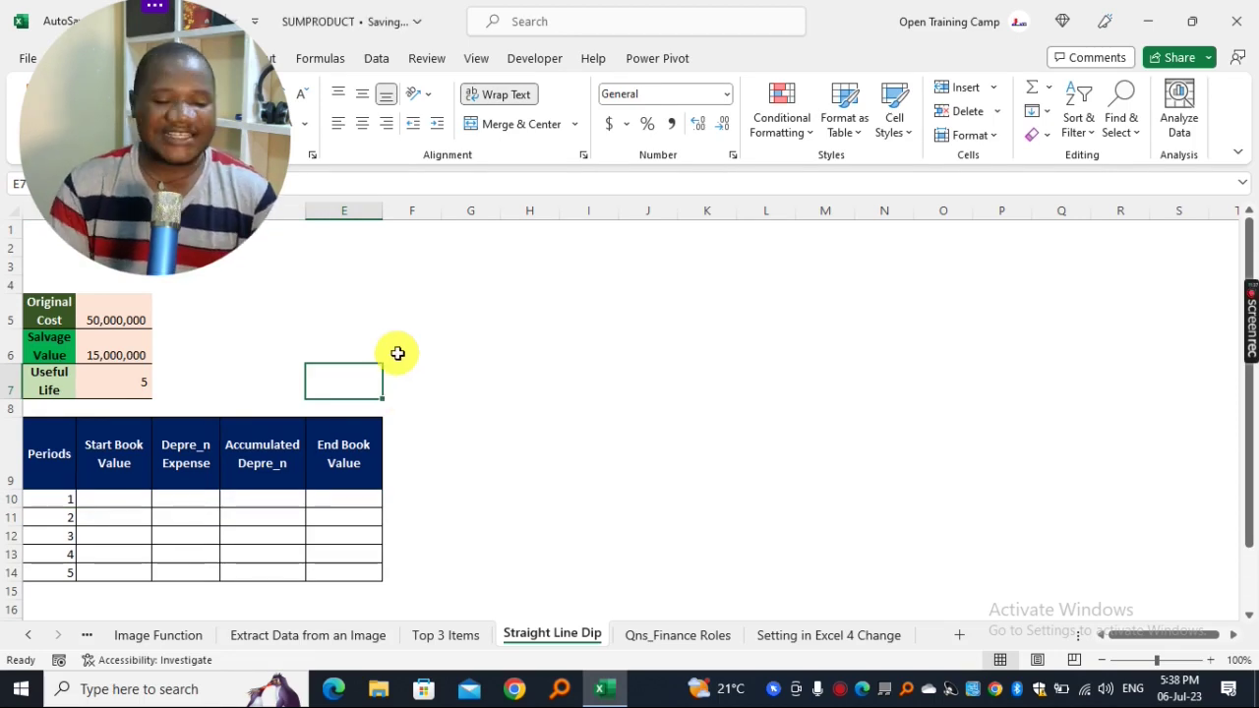
click(190, 444)
drag(190, 445, 185, 571)
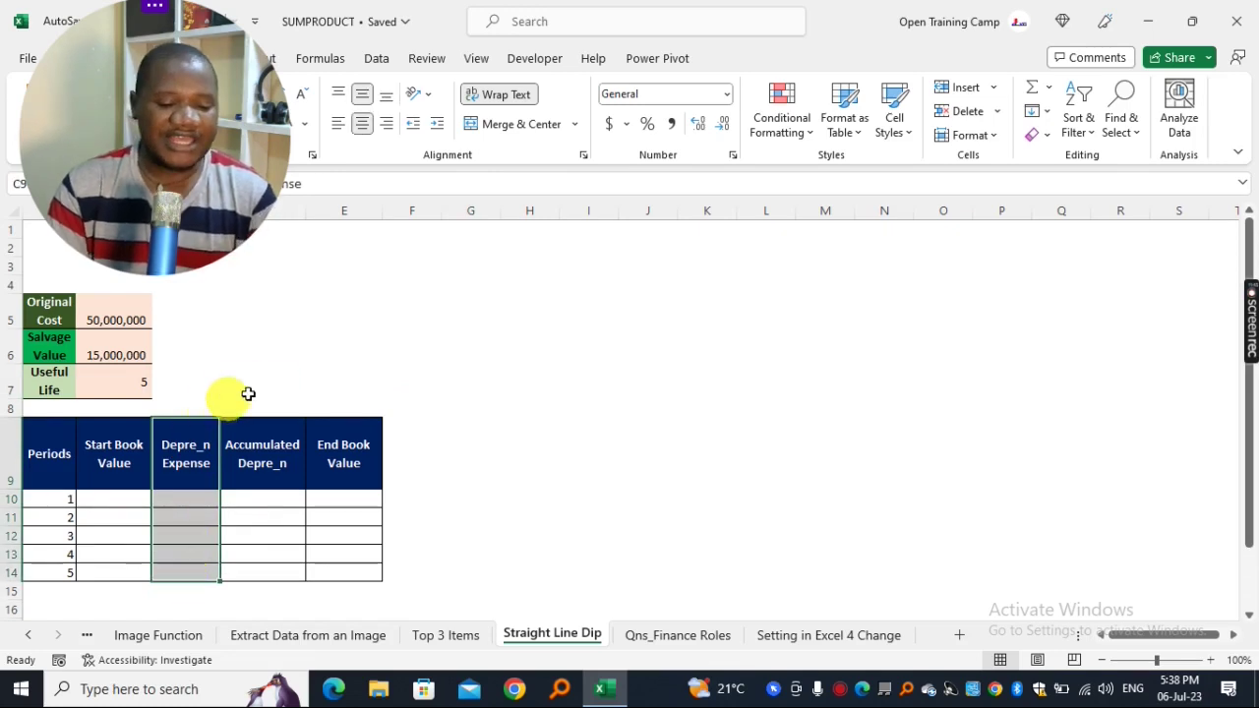
click(257, 386)
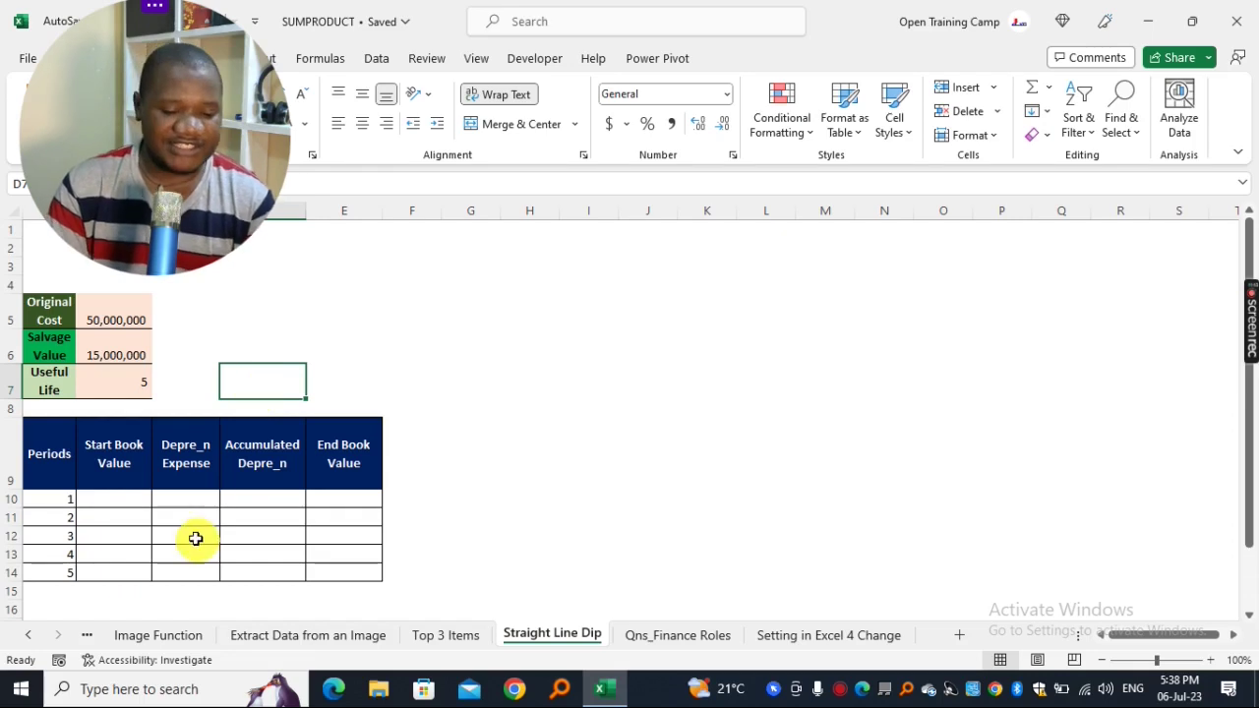
click(186, 500)
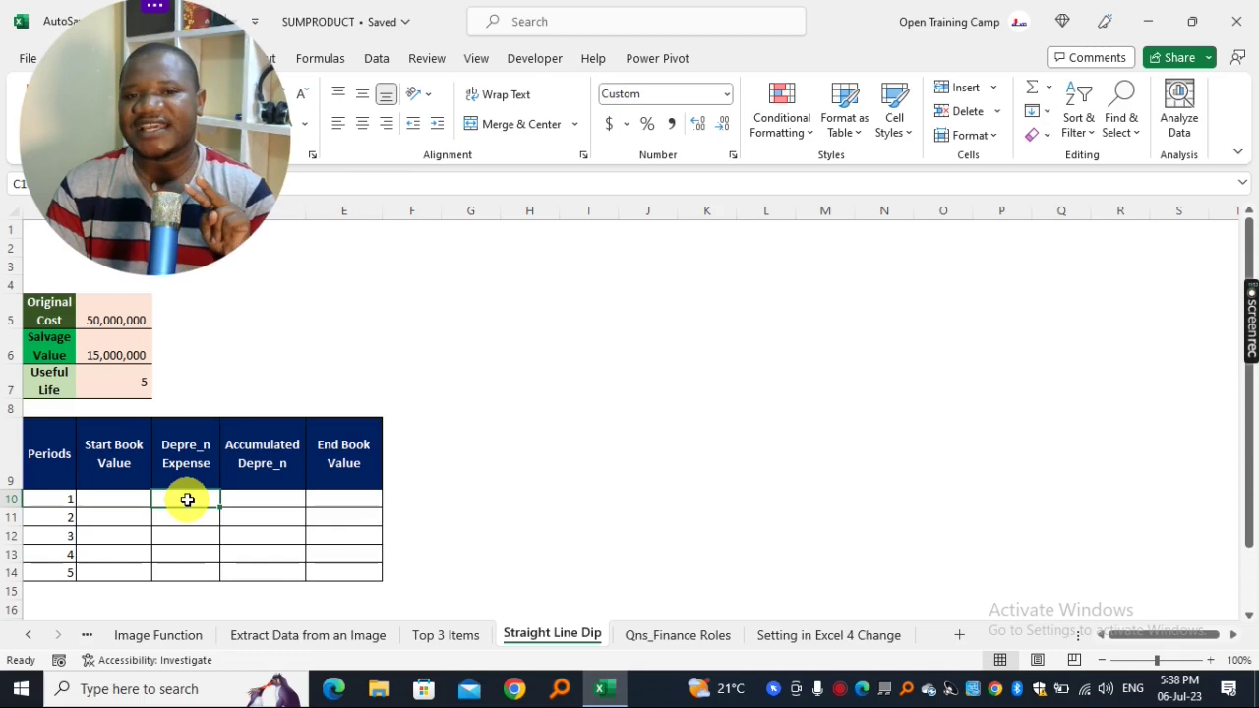
click(467, 384)
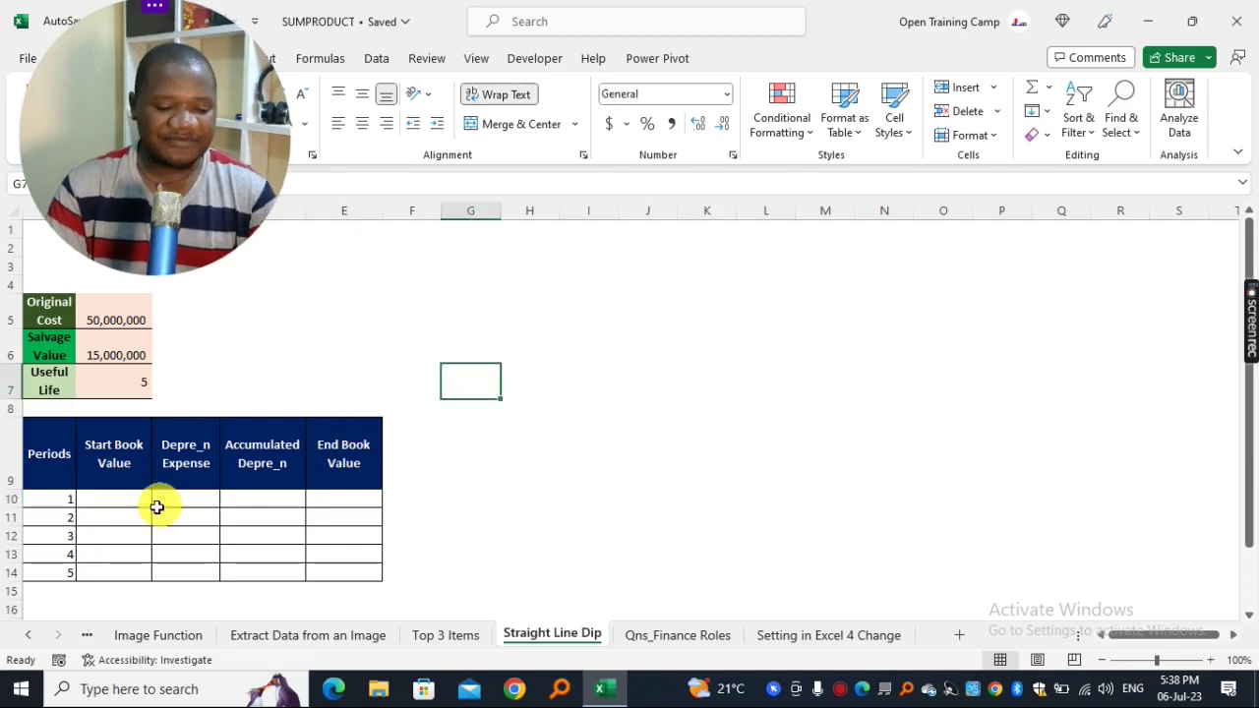
- Calculate the period 1 depreciation expense in C10 with the formula =(B5-B6)/B7
click(177, 500)
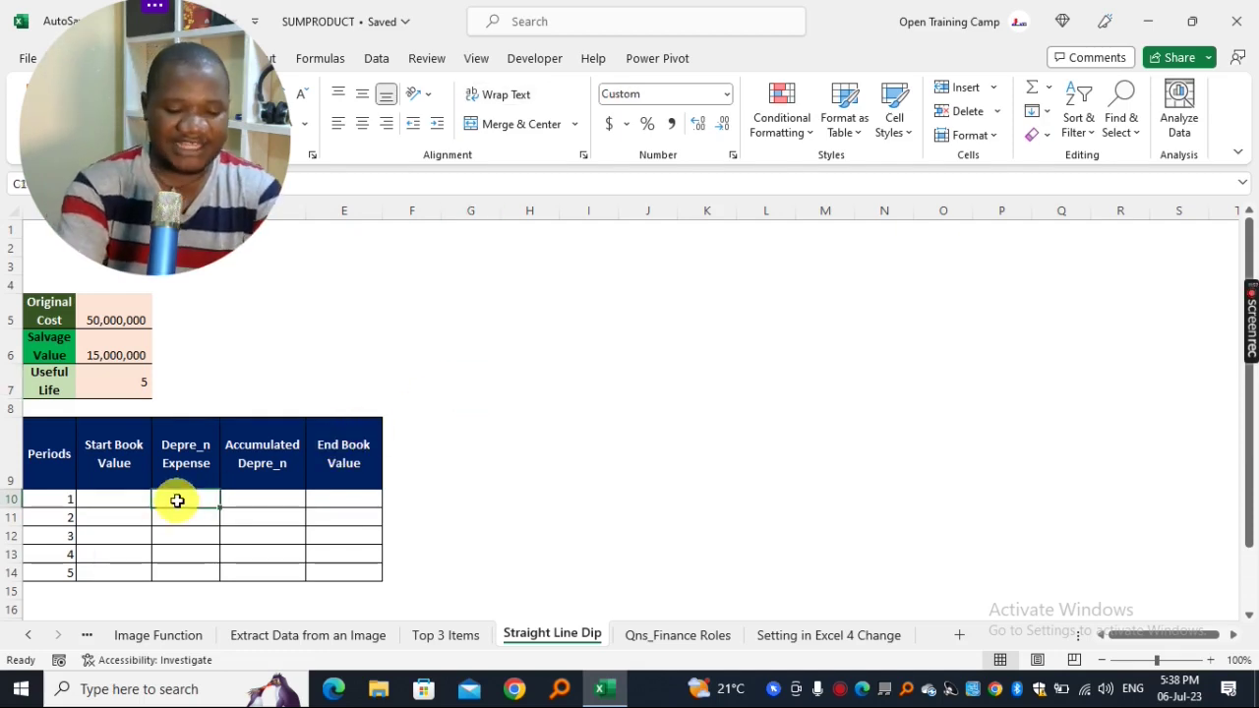
text(=()
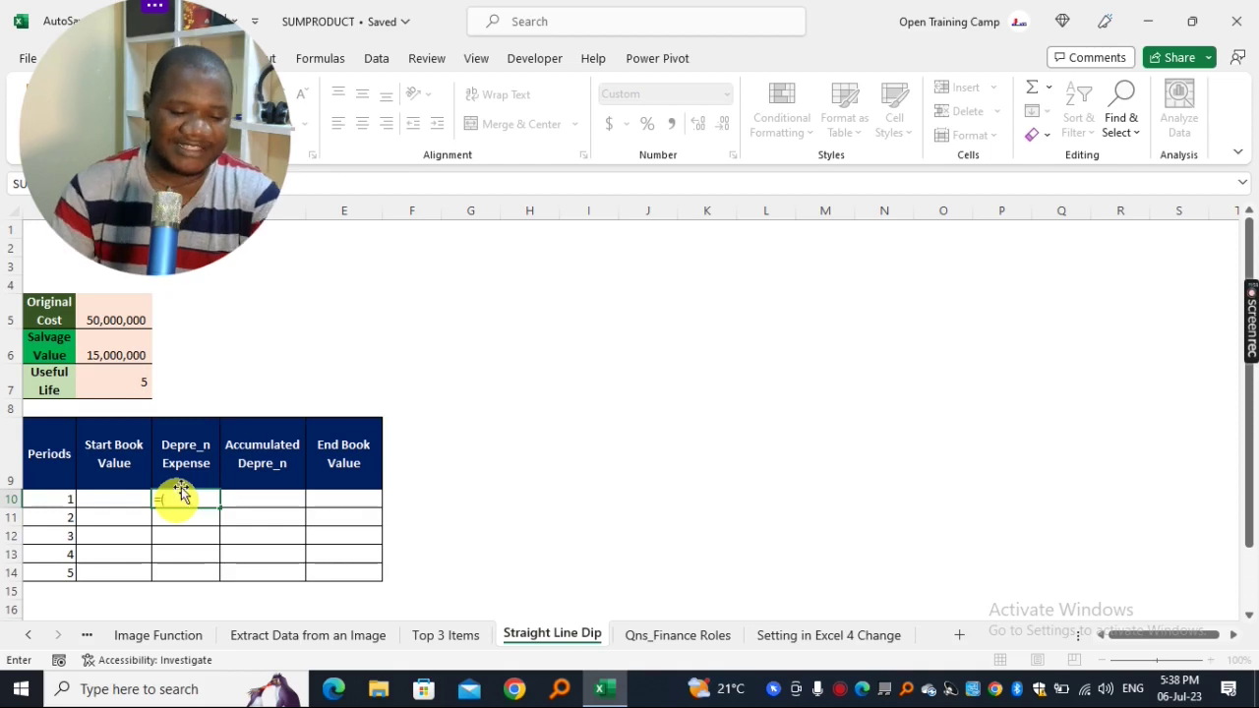
click(106, 309)
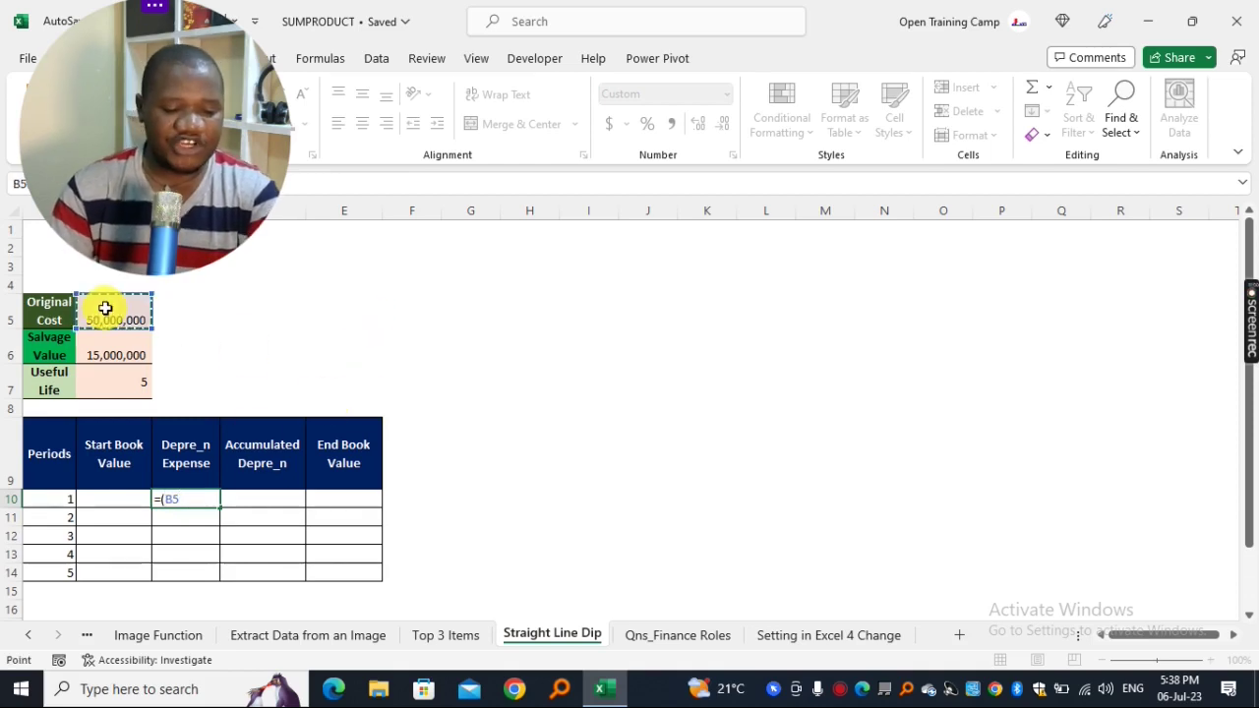
text(-)
click(102, 345)
text())
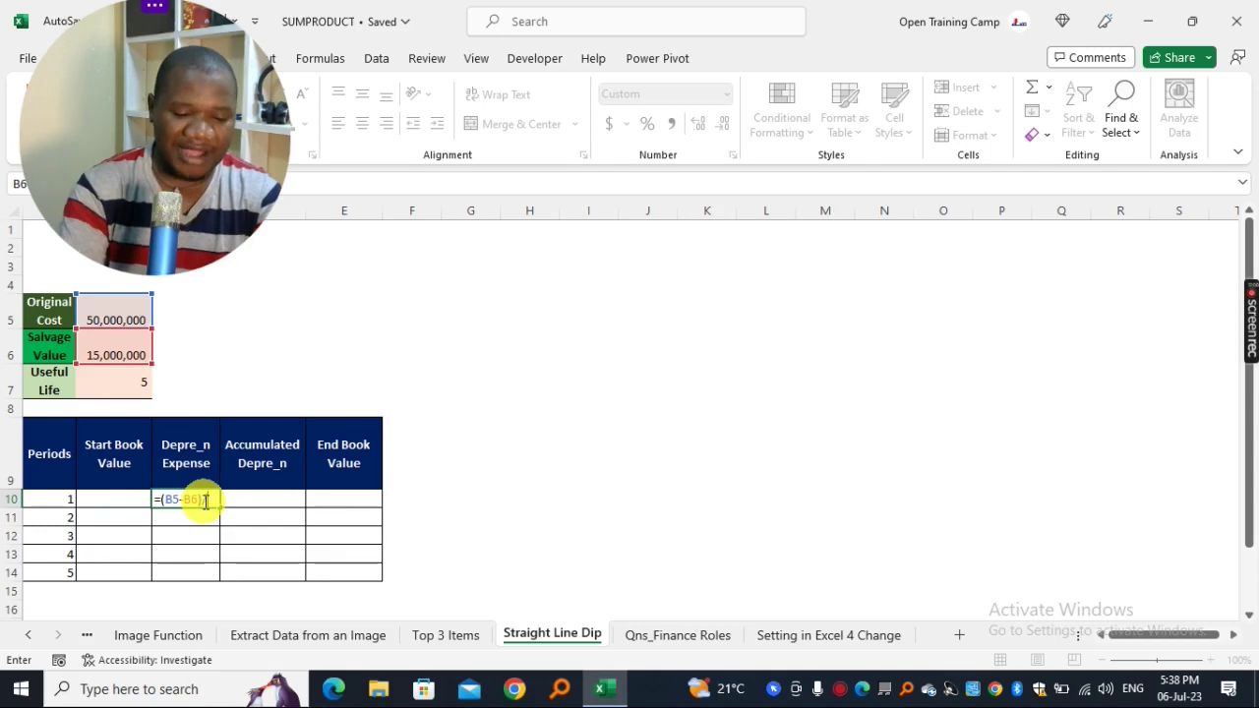
text(/)
click(124, 382)
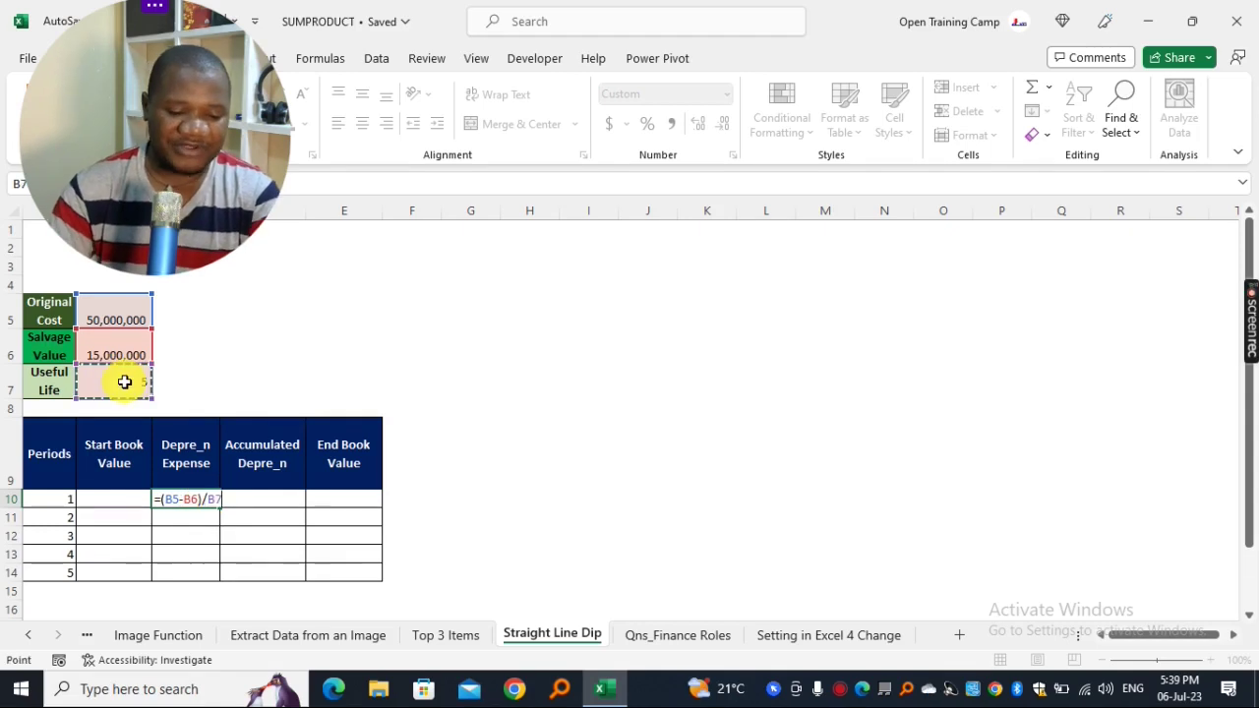
key(Return)
click(184, 498)
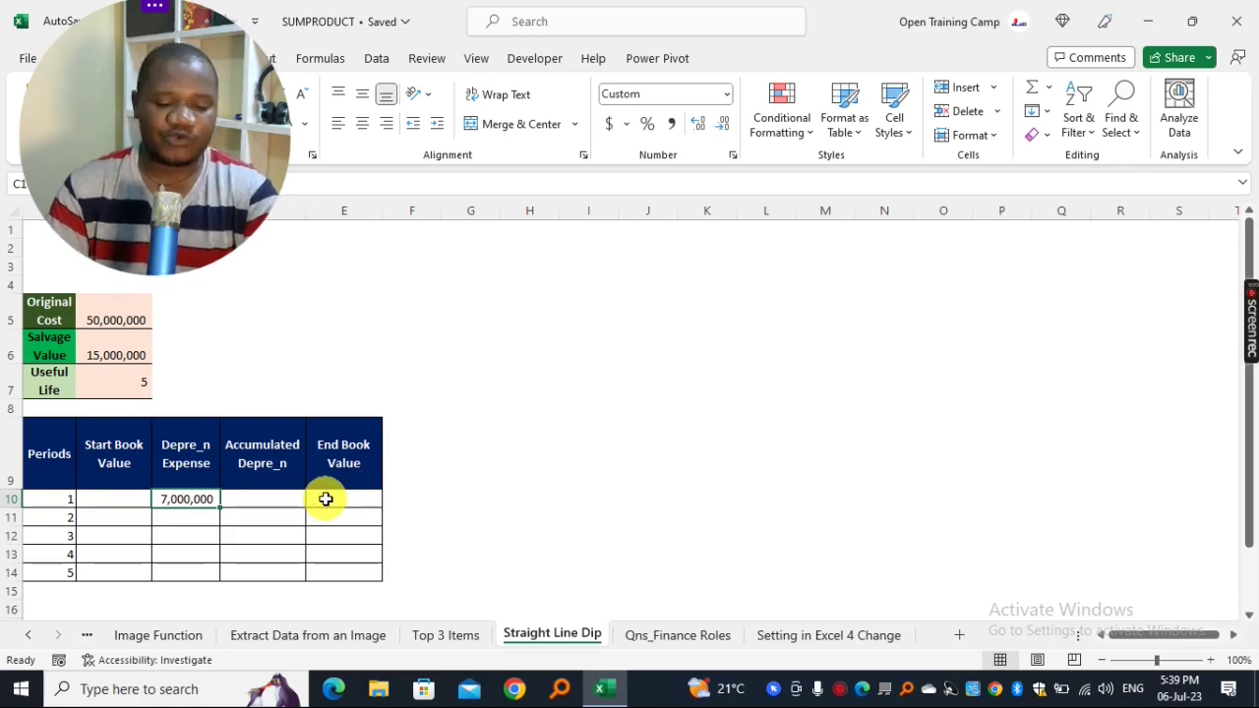
- Calculate the period 2 depreciation expense in C11 with =SLN(B5,B6,B7) and compare it with the period 1 expense
click(175, 518)
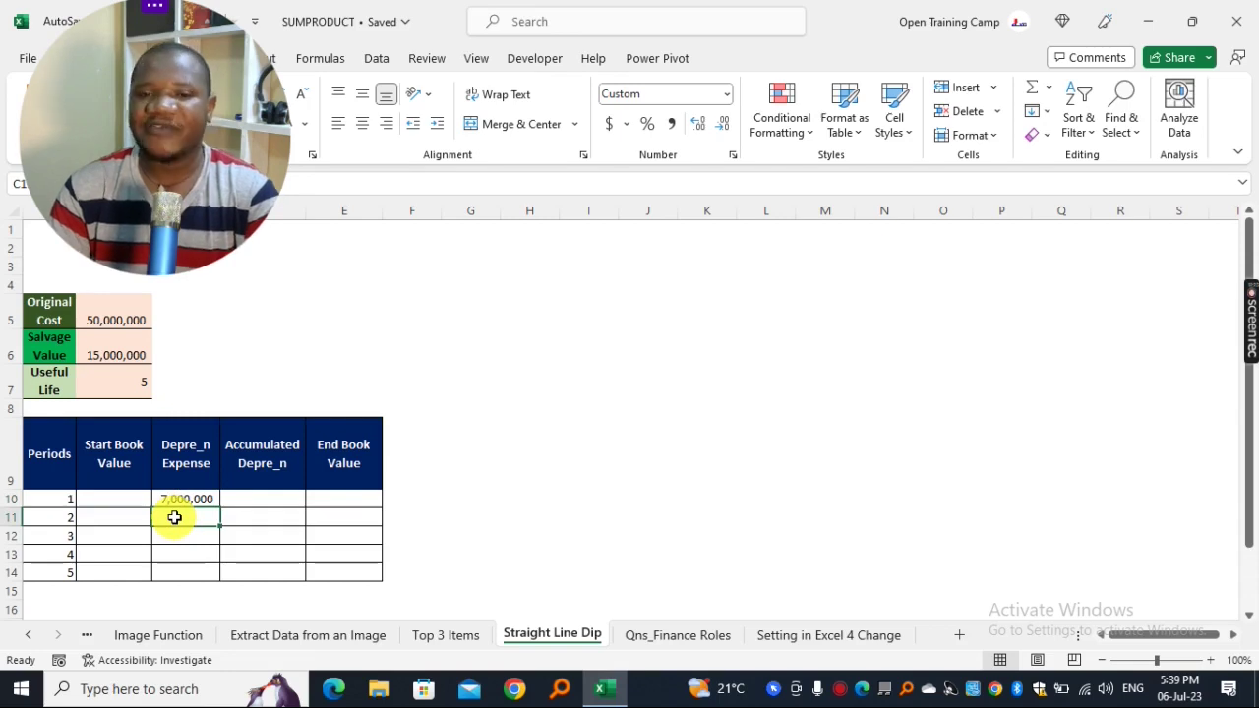
text(=)
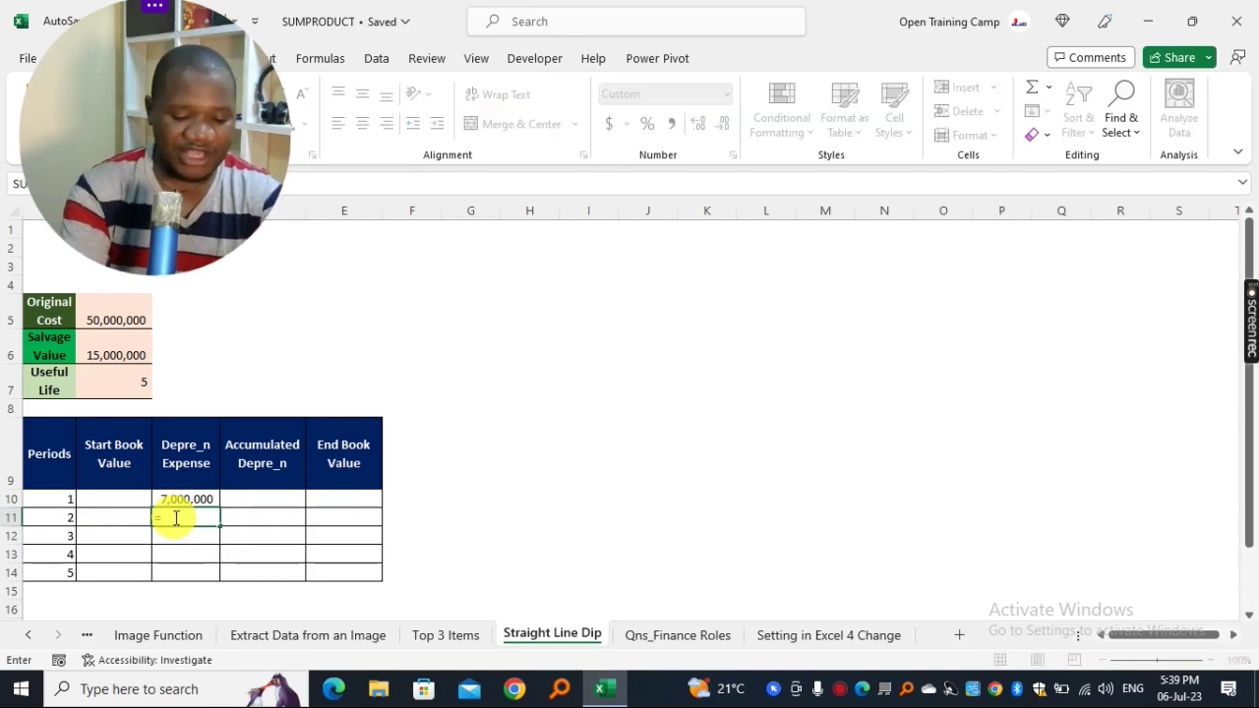
text(SLN()
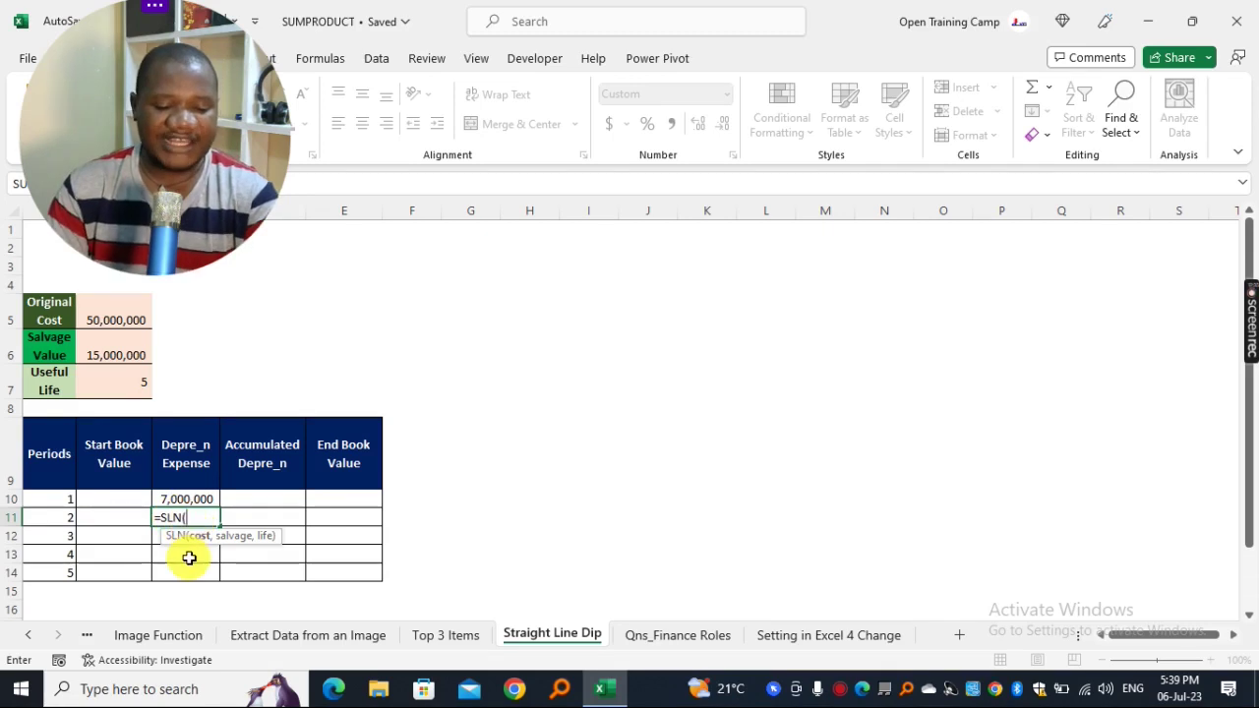
click(103, 320)
text(,)
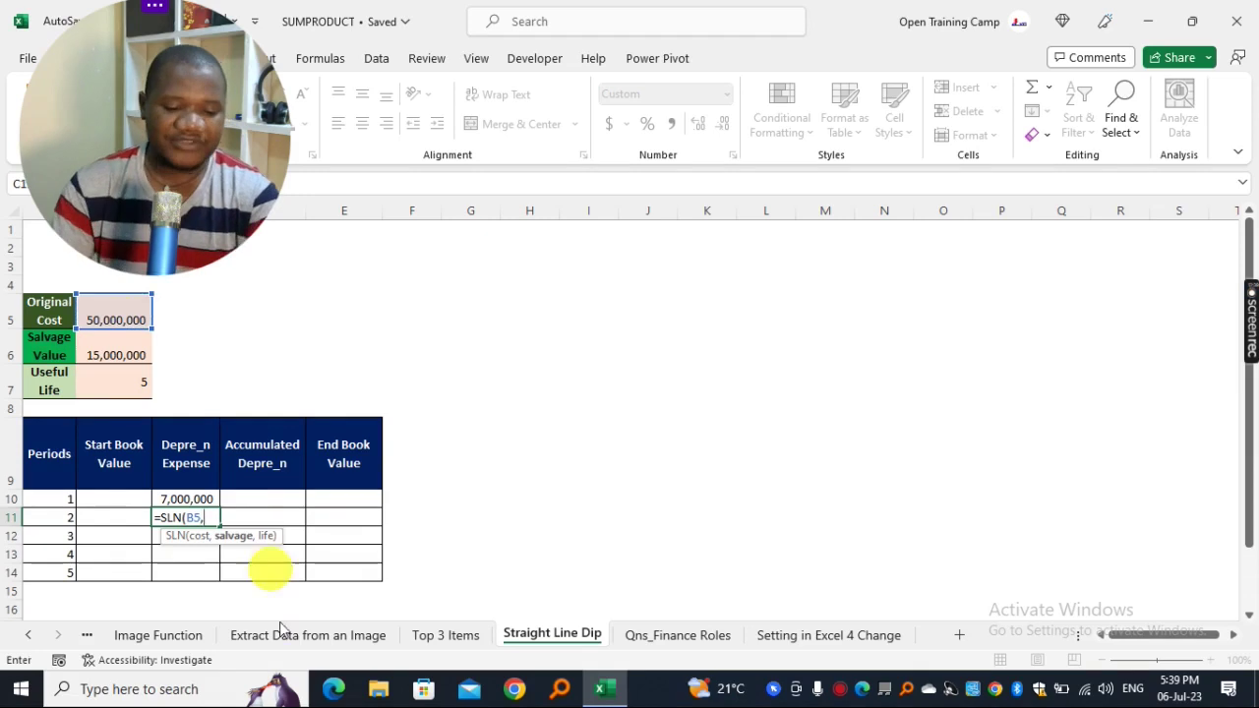
click(109, 349)
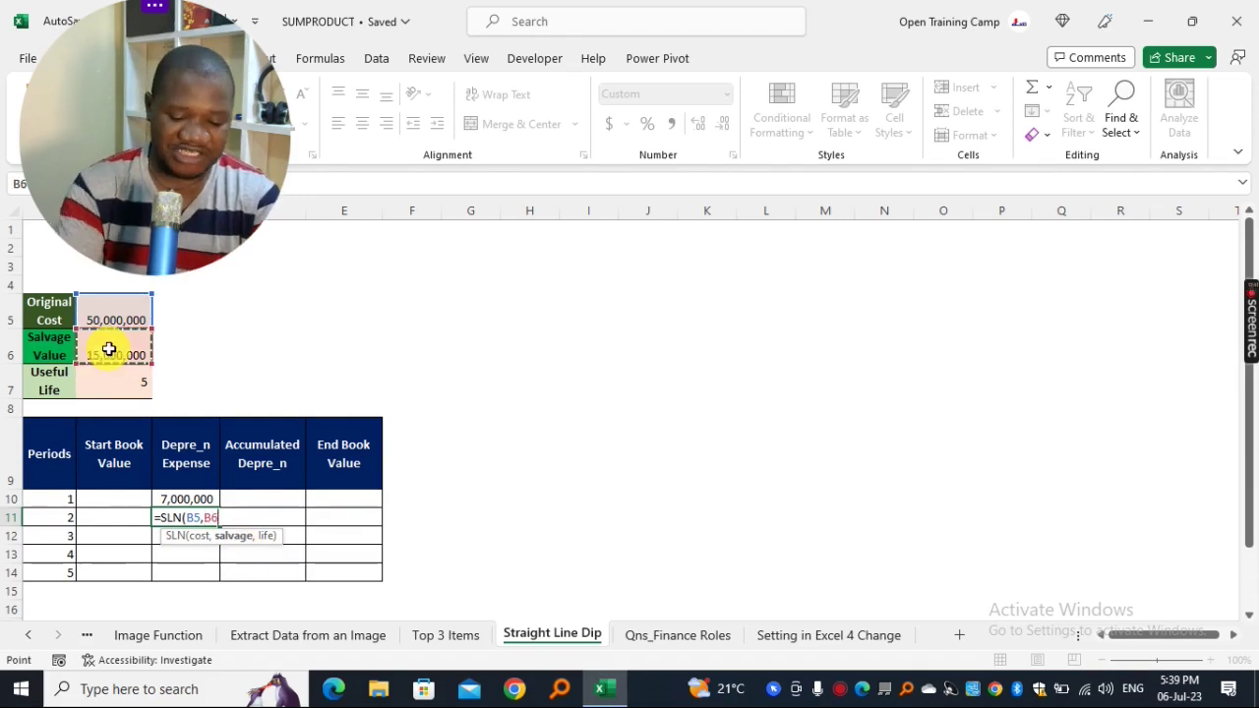
text(,)
click(116, 385)
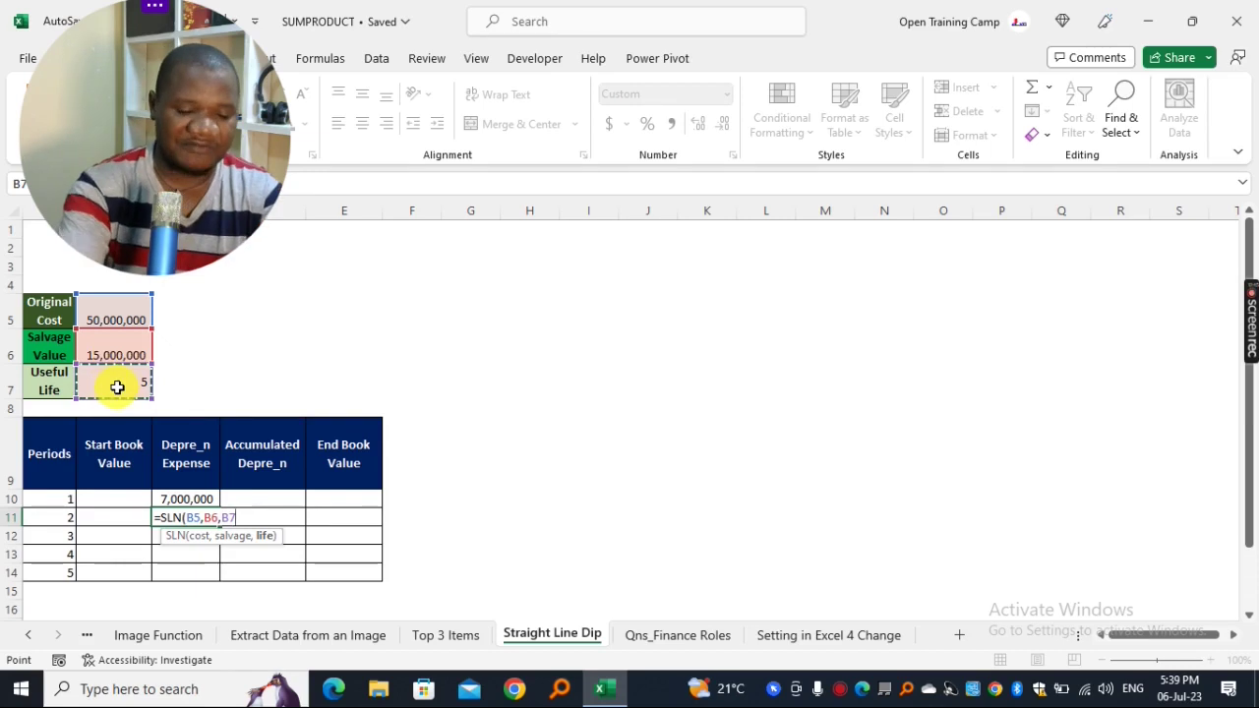
text())
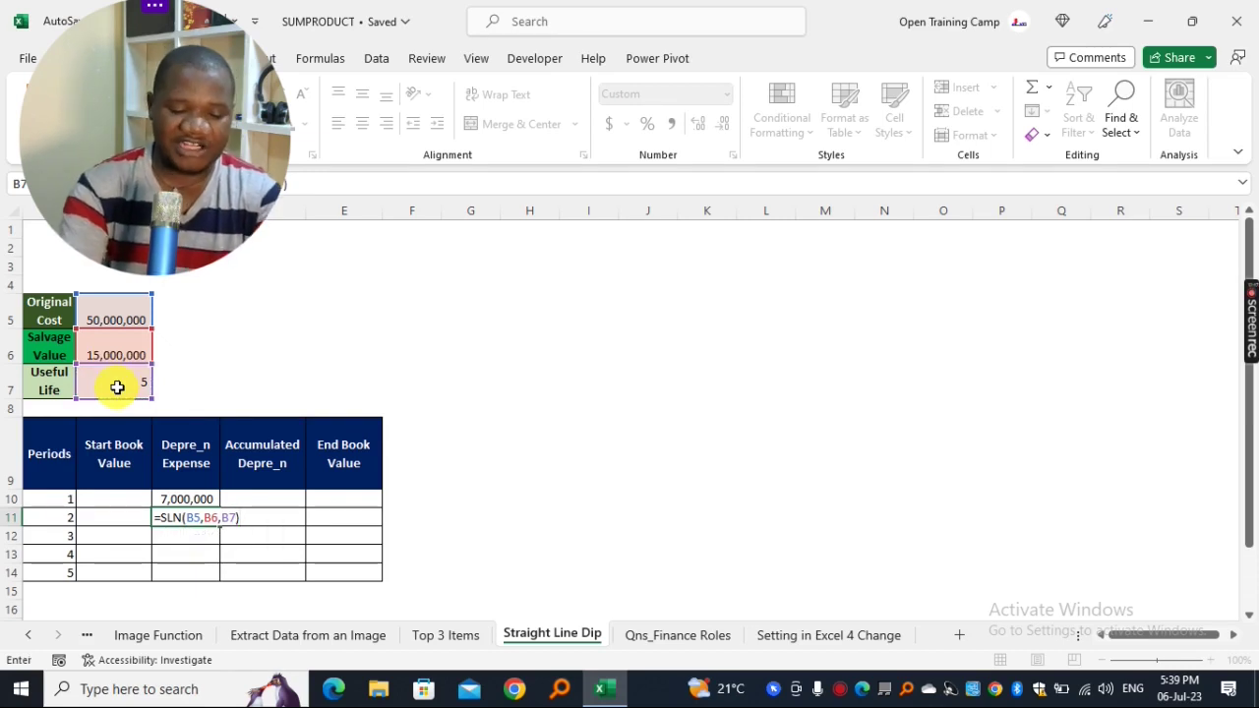
key(Return)
click(898, 474)
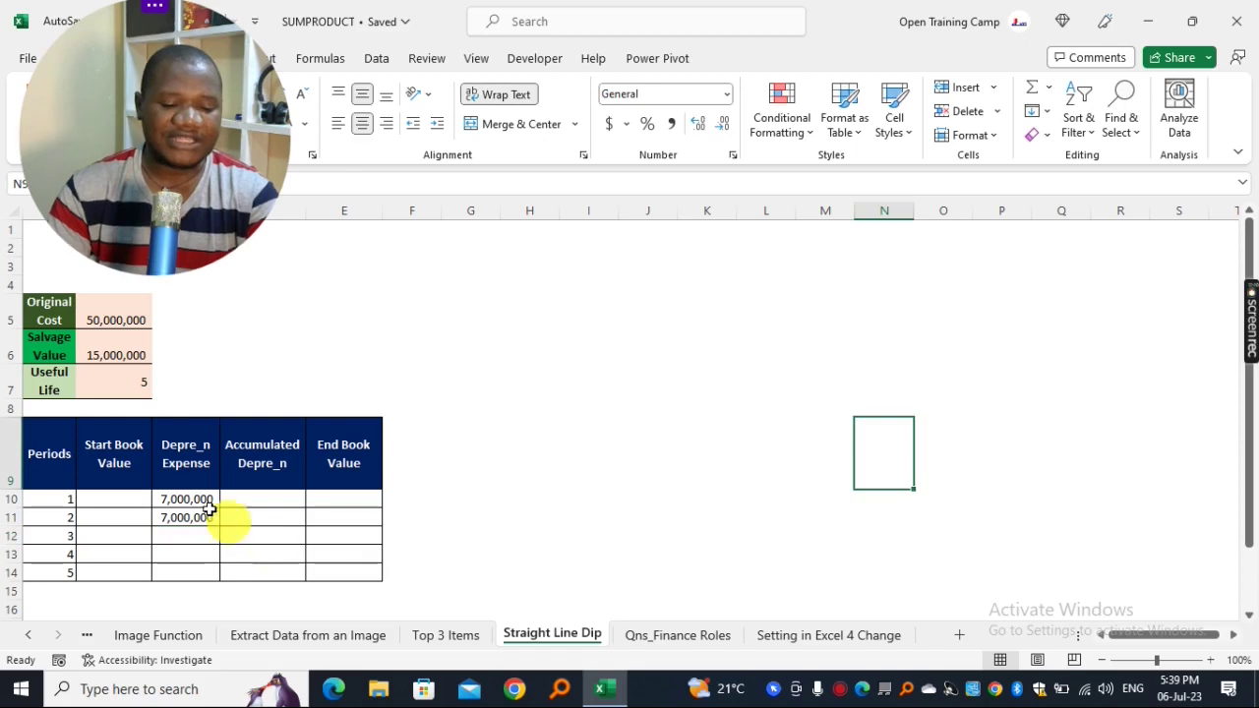
drag(203, 501, 203, 517)
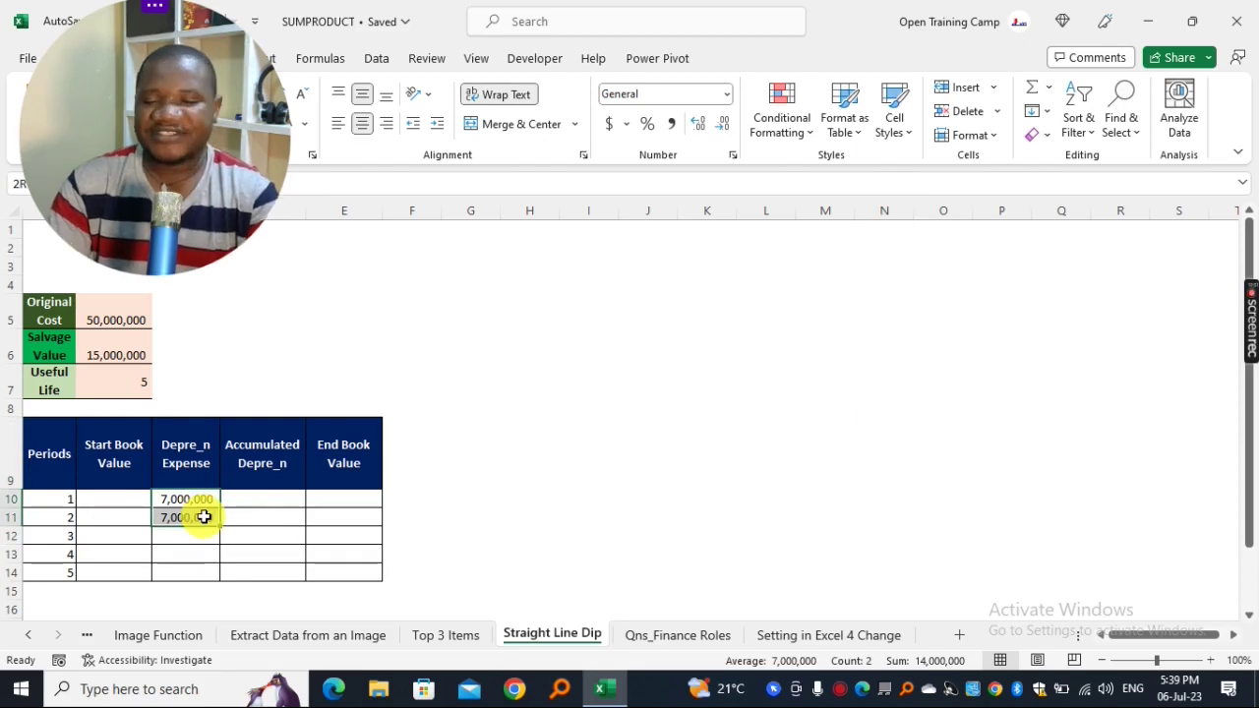
click(660, 450)
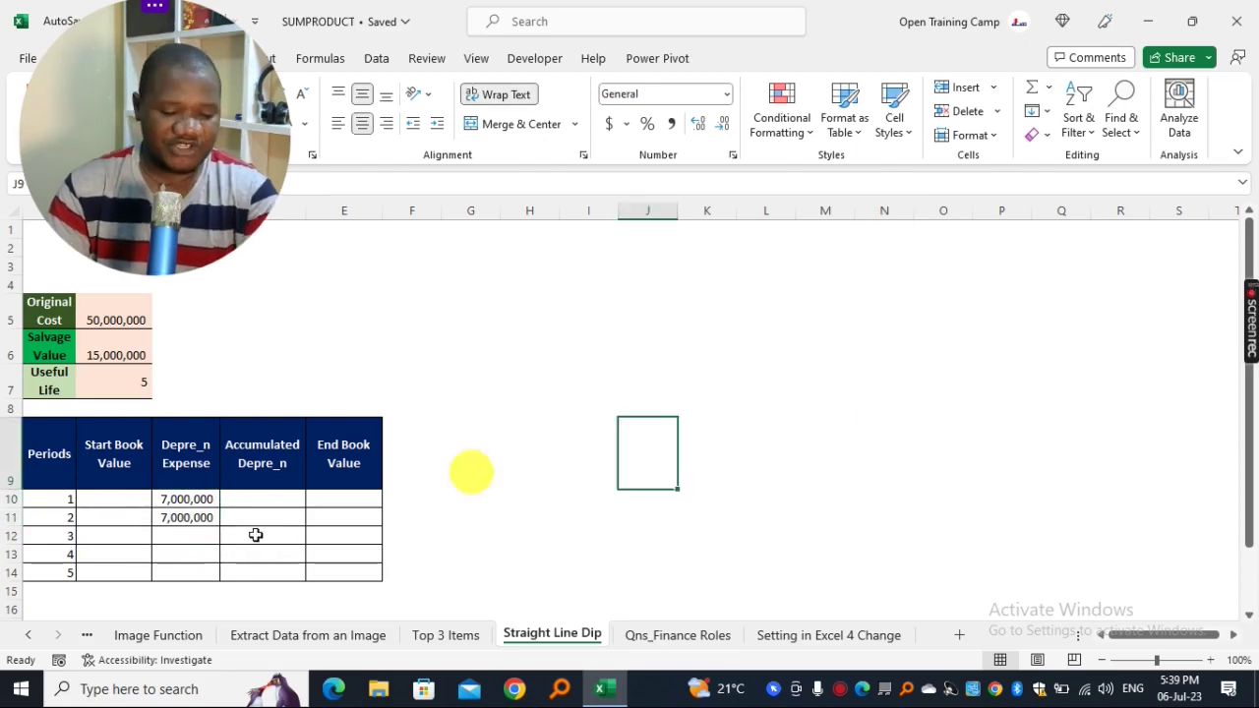
- Clear the SLN formula from C11 and enter =C10 there as the period 2 depreciation expense
click(196, 519)
key(Delete)
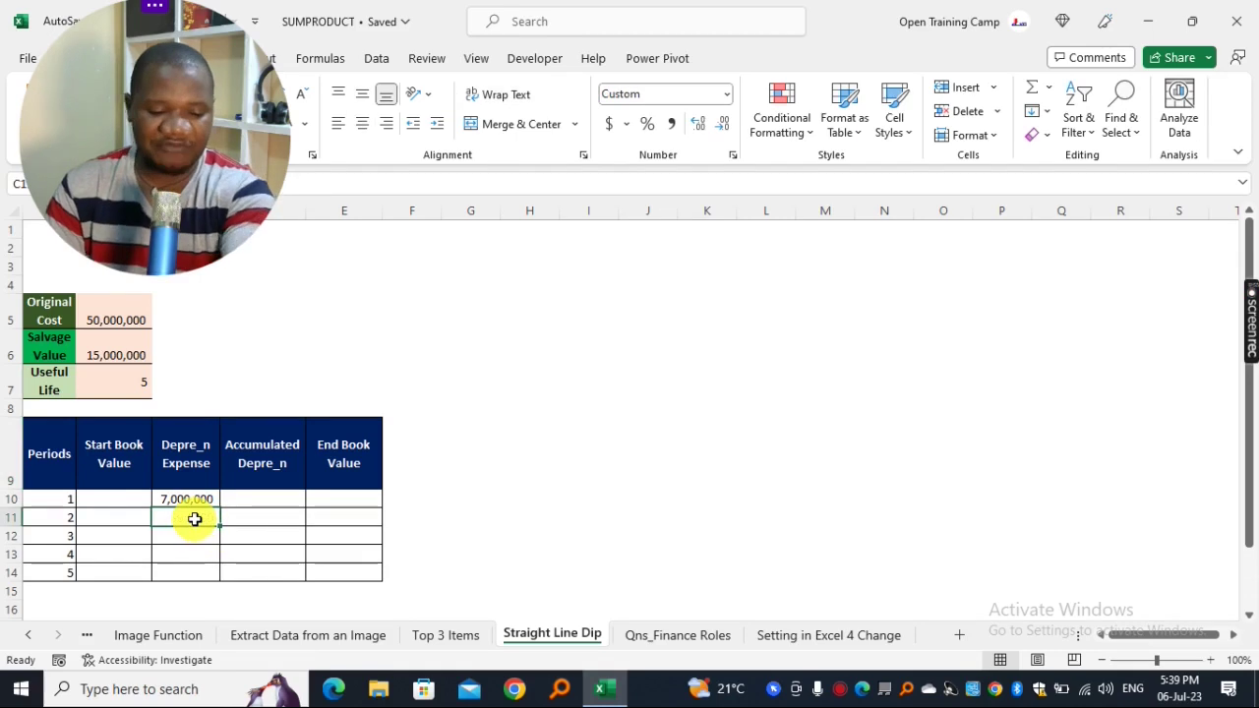
text(=)
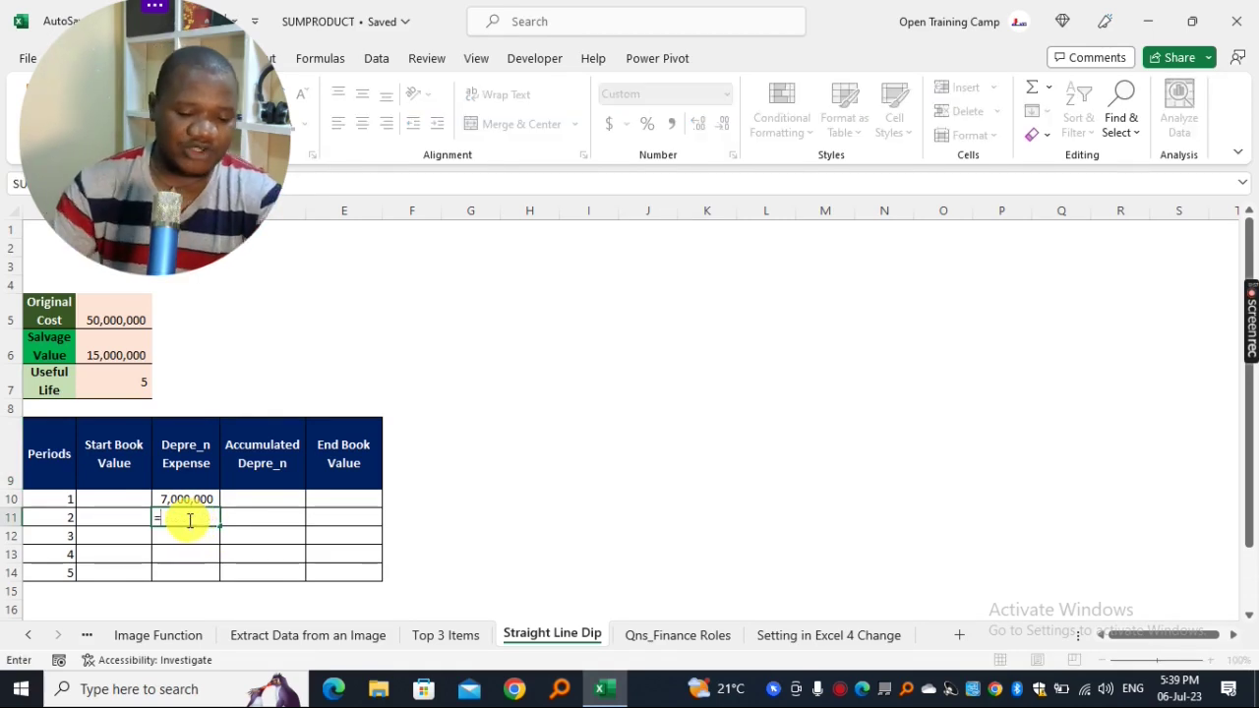
click(180, 502)
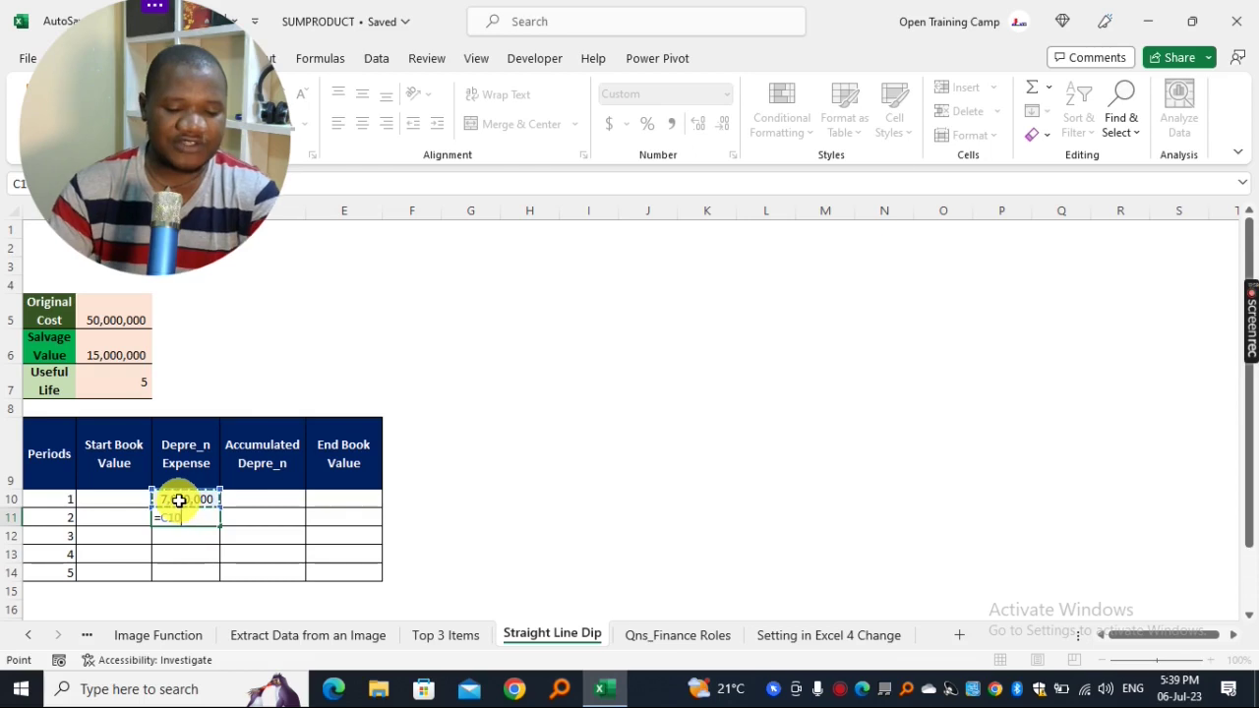
key(Return)
- Fill the C11 depreciation expense formula down through C14 for periods 3 to 5
click(184, 510)
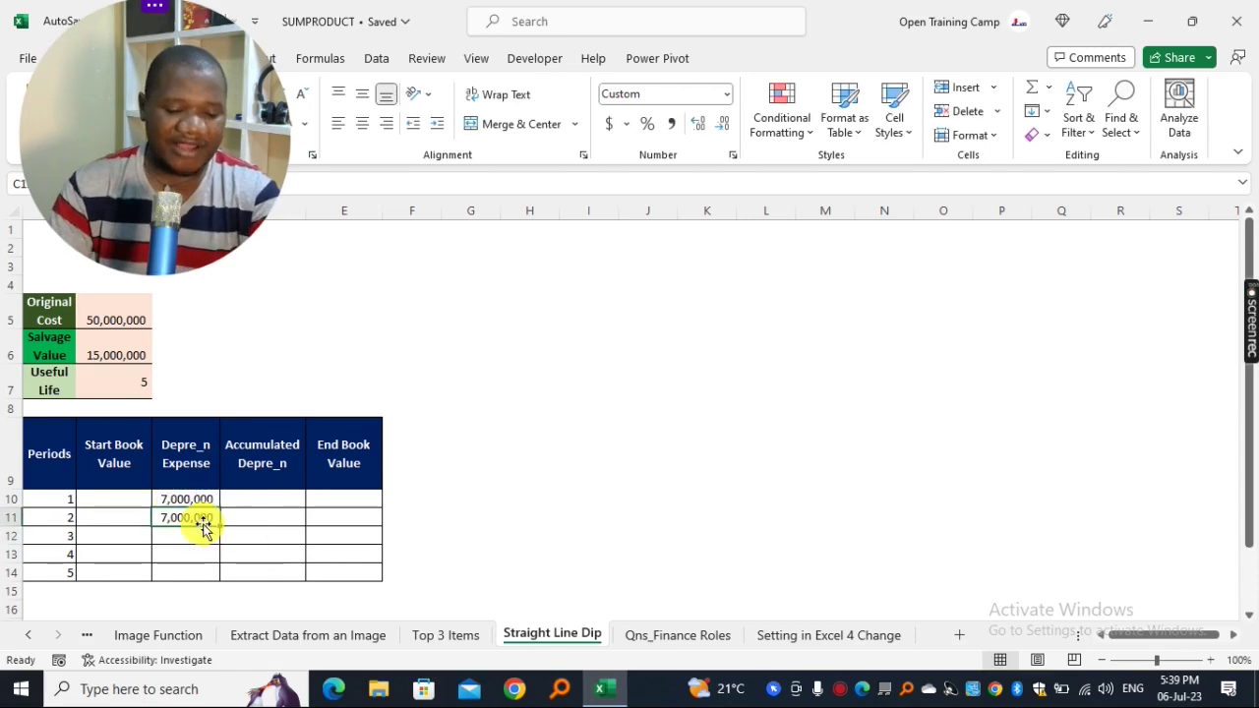
drag(219, 528, 210, 580)
drag(189, 492, 188, 568)
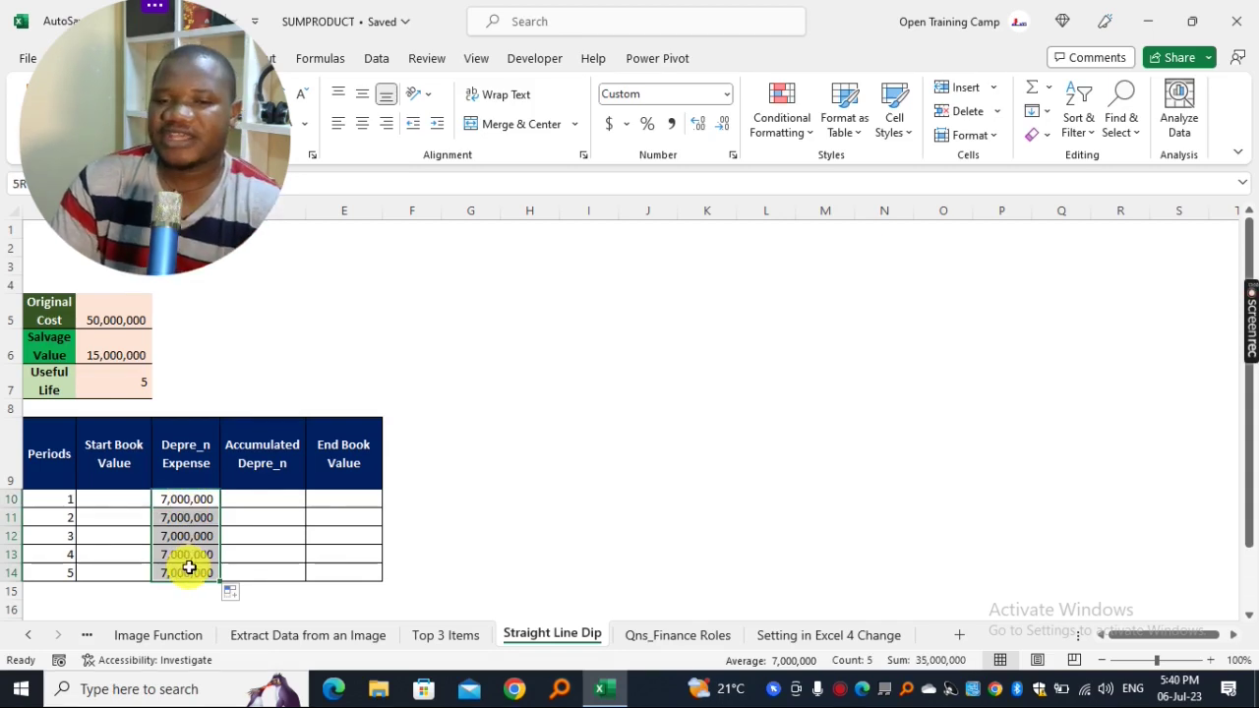
click(588, 517)
- Set the period 1 start book value in B10 to the original cost with the formula =B5
drag(28, 449, 267, 508)
click(262, 500)
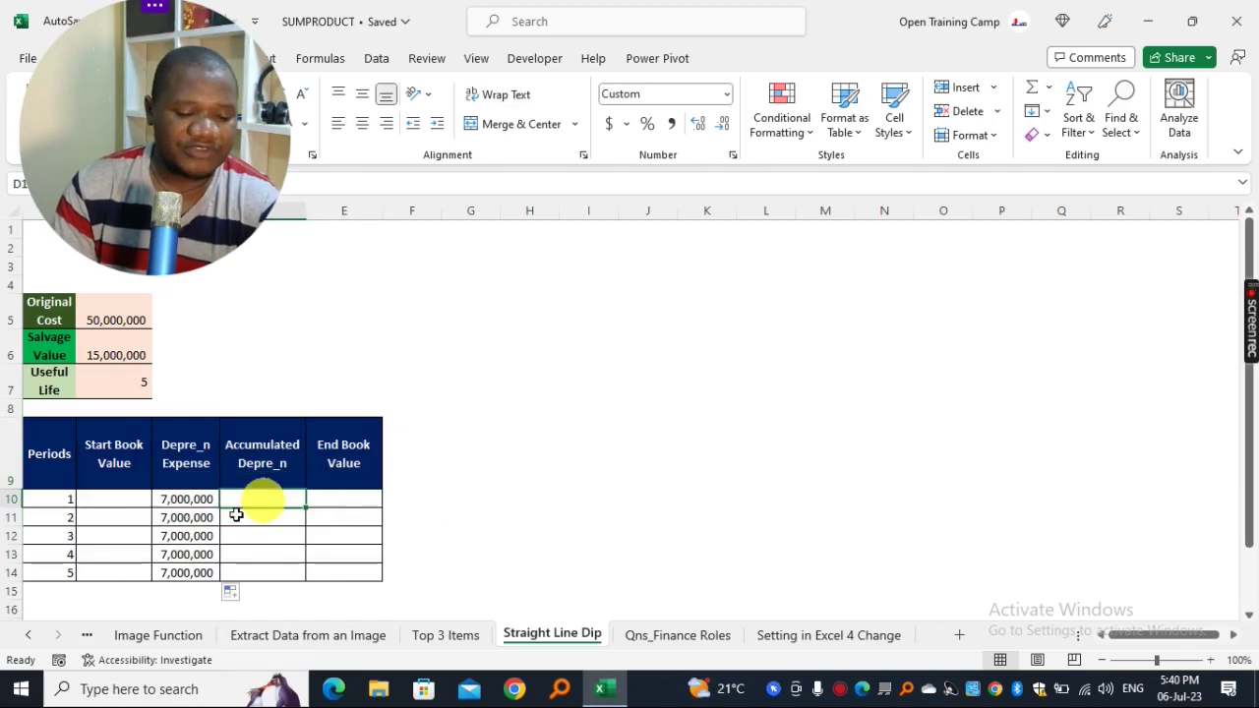
click(114, 500)
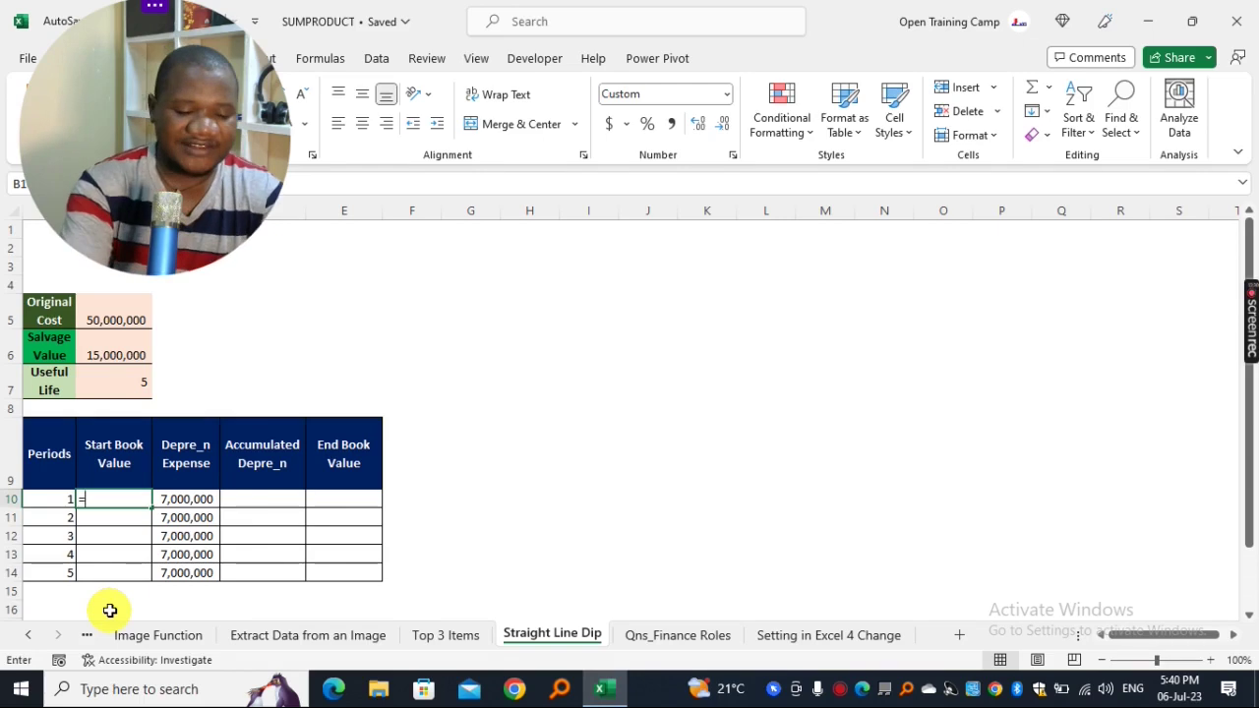
text(=)
click(123, 320)
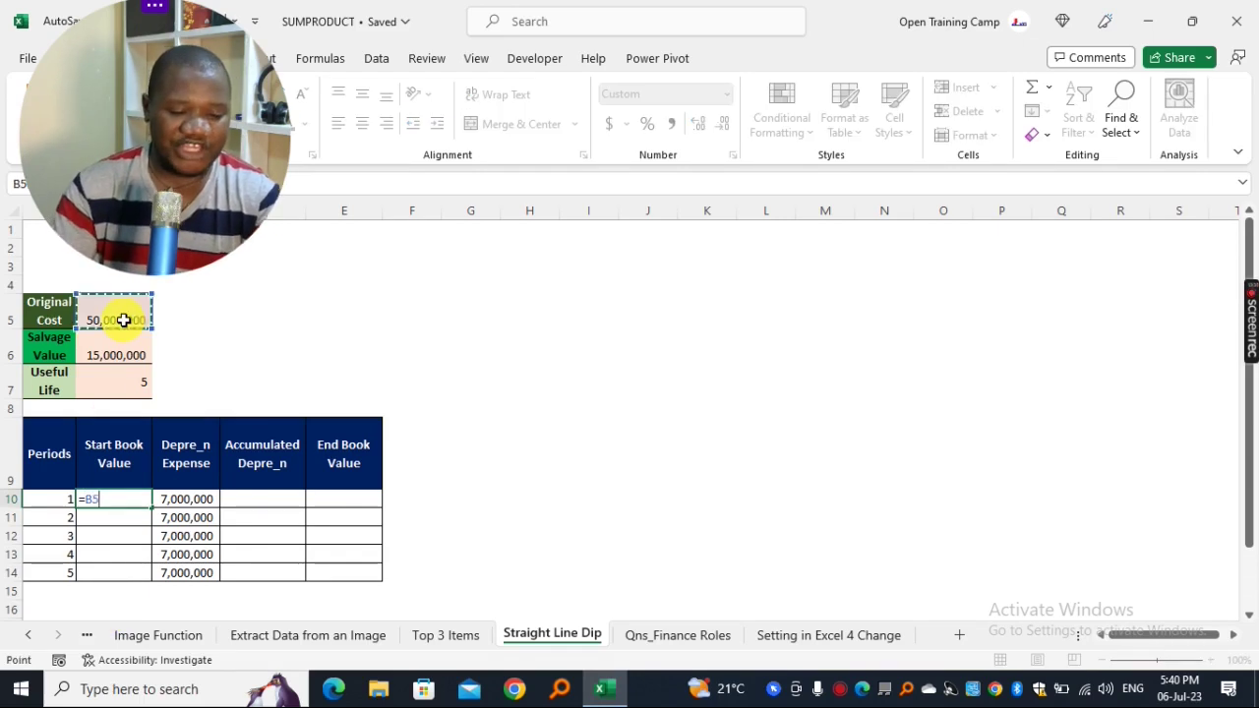
key(Return)
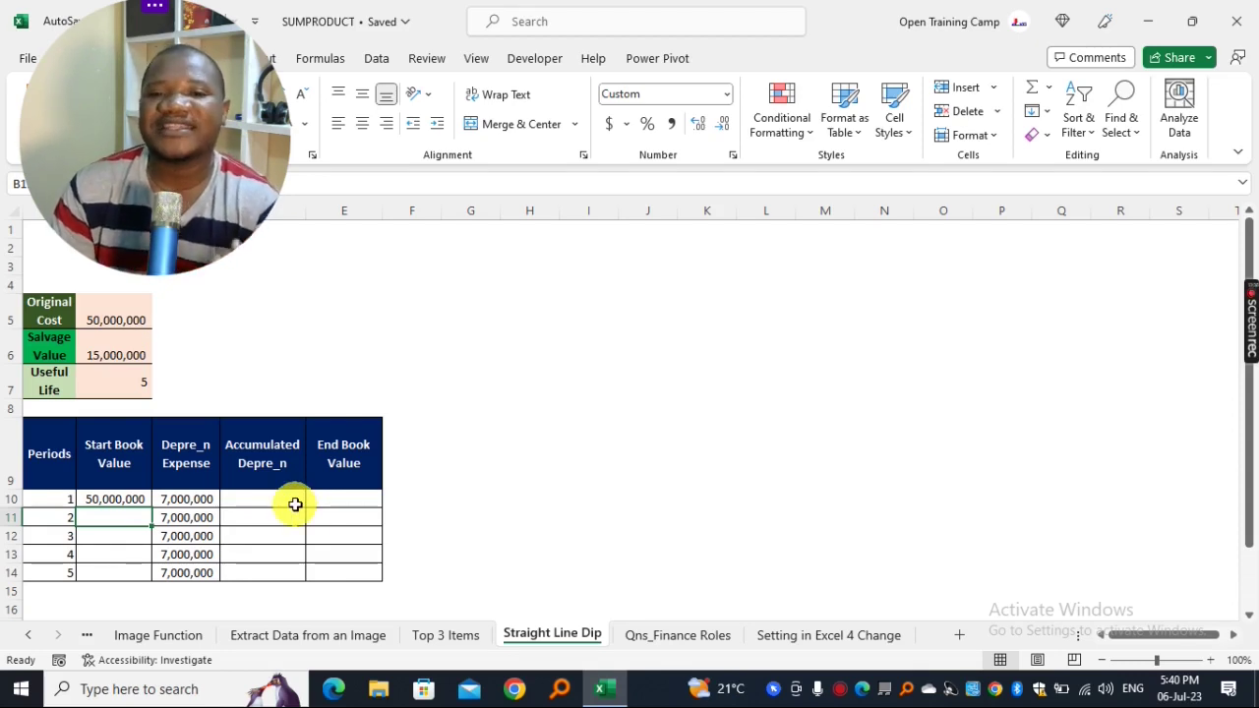
- Enter the period 1 accumulated depreciation in D10 with the formula =C10
drag(262, 448, 258, 581)
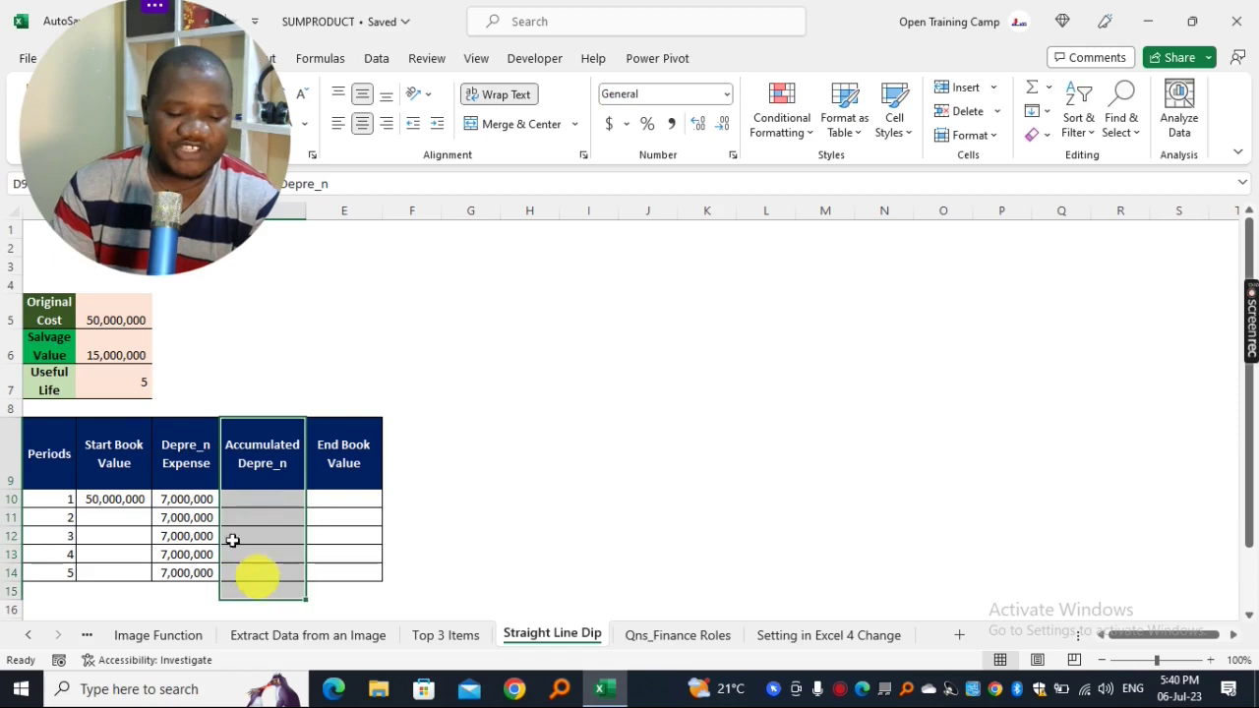
click(109, 502)
click(252, 502)
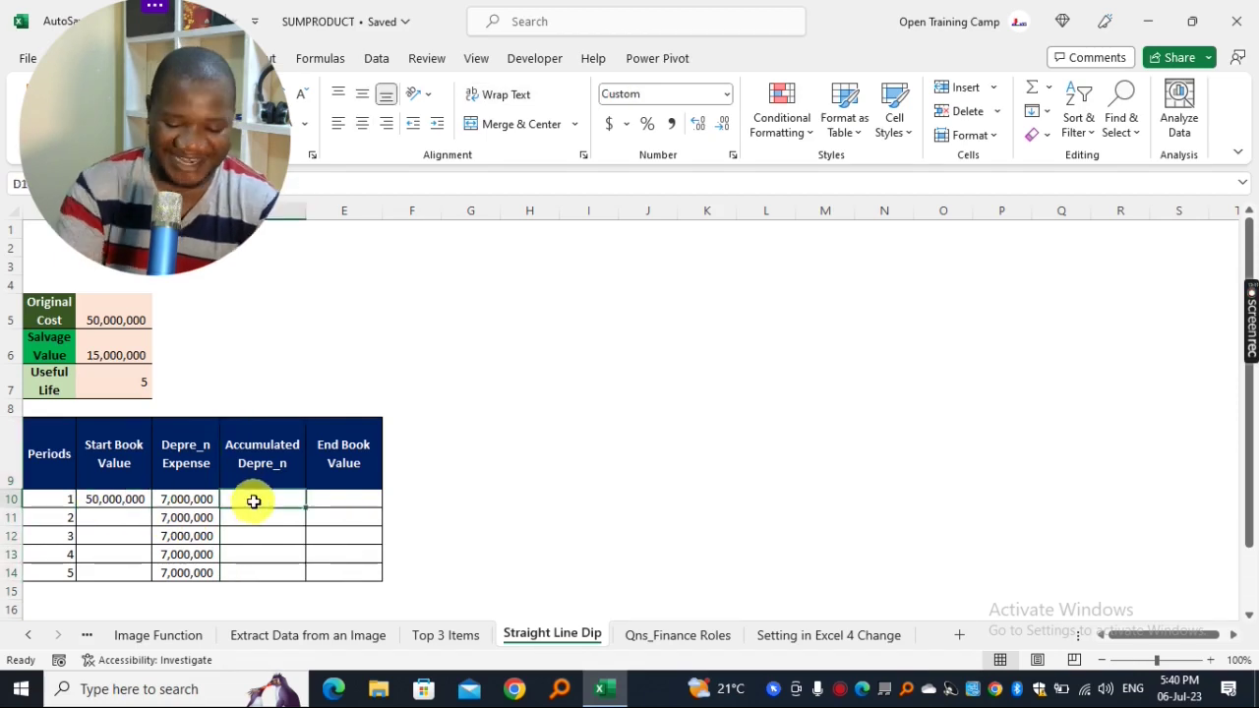
text(=)
click(190, 499)
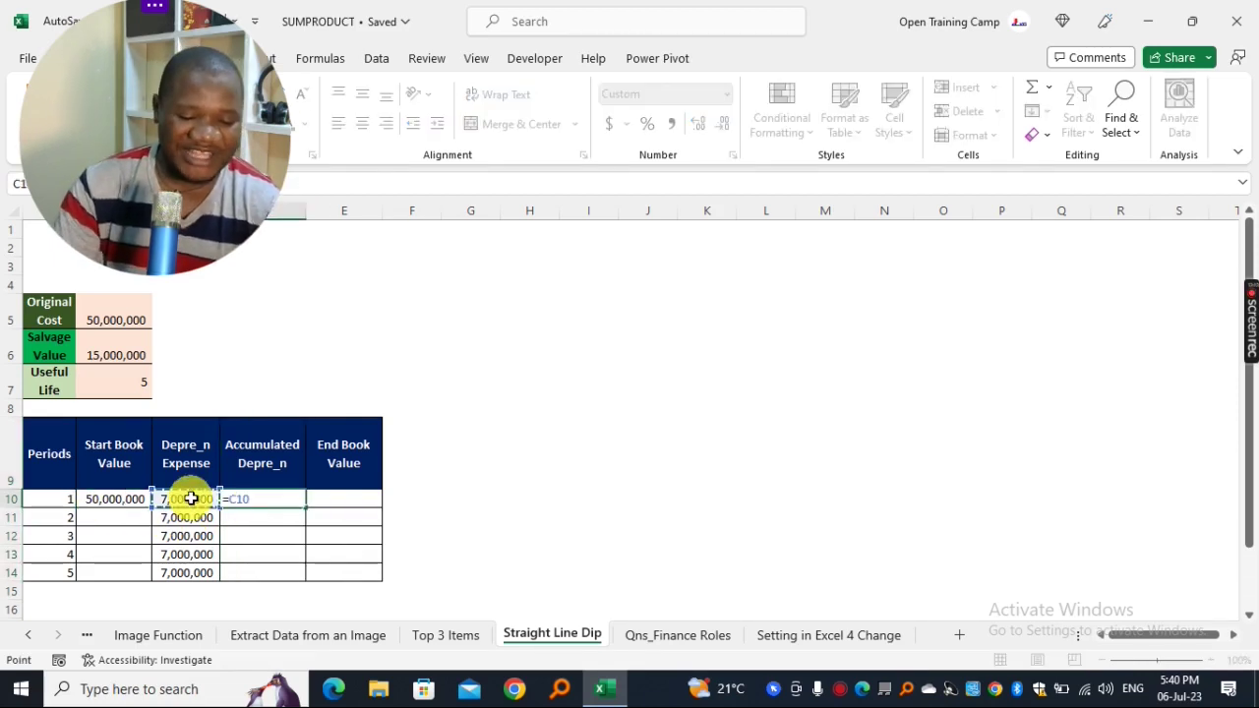
key(Return)
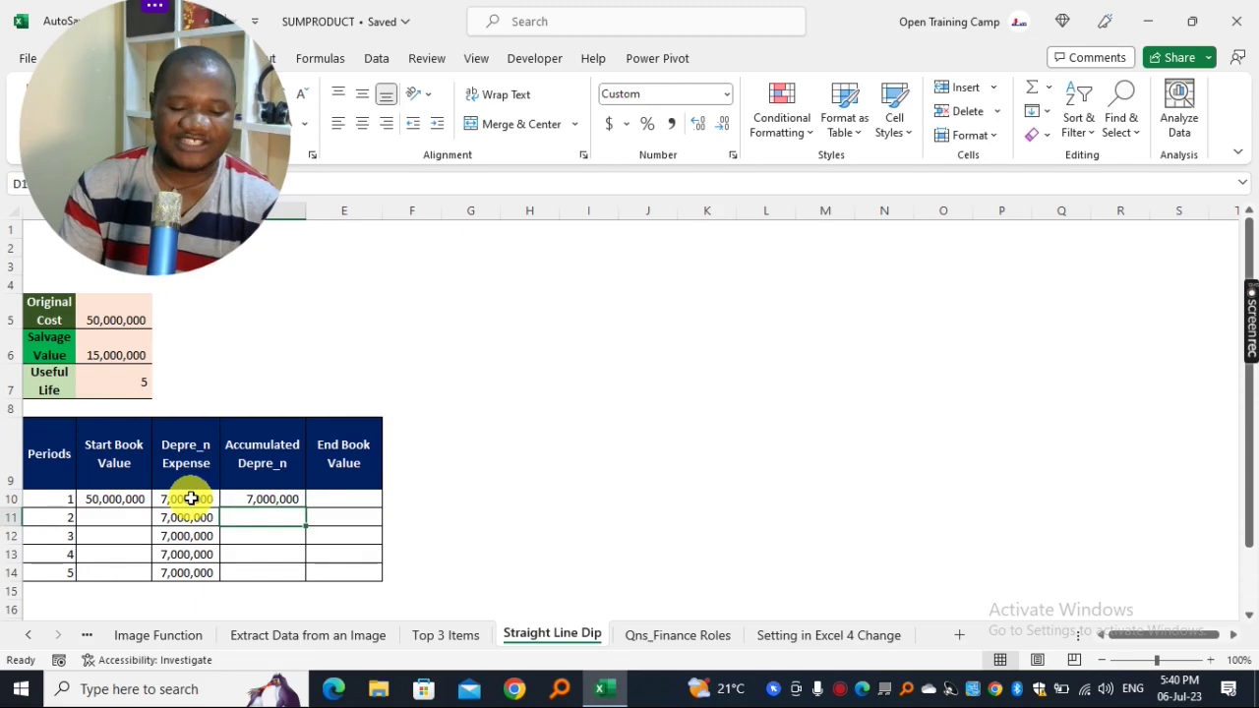
- Calculate the period 1 end book value in E10 with the formula =B10-C10
click(334, 504)
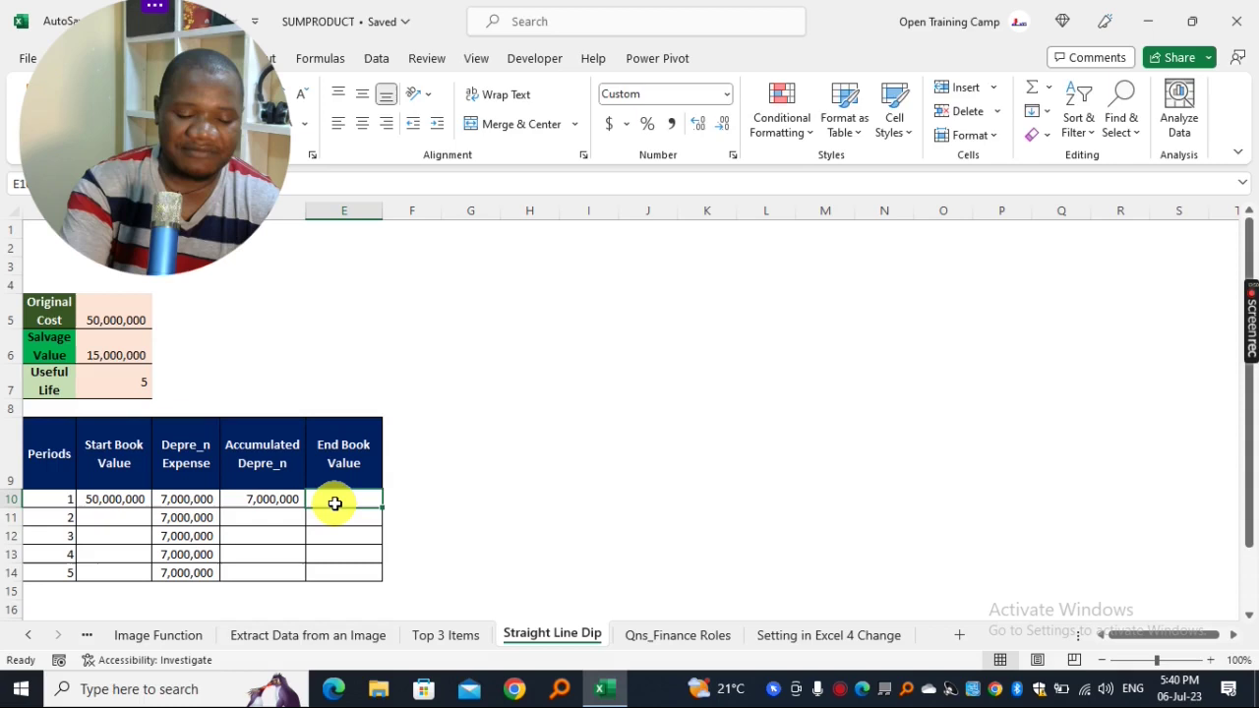
text(=)
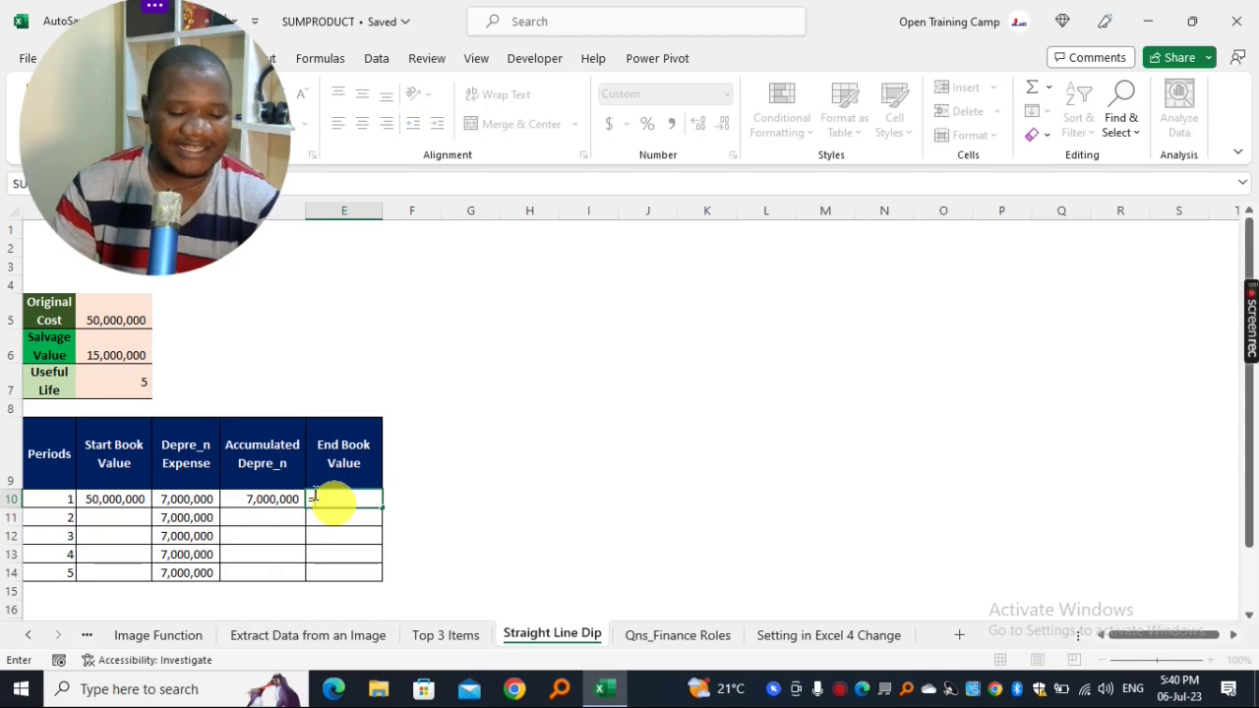
click(108, 501)
text(-)
click(170, 500)
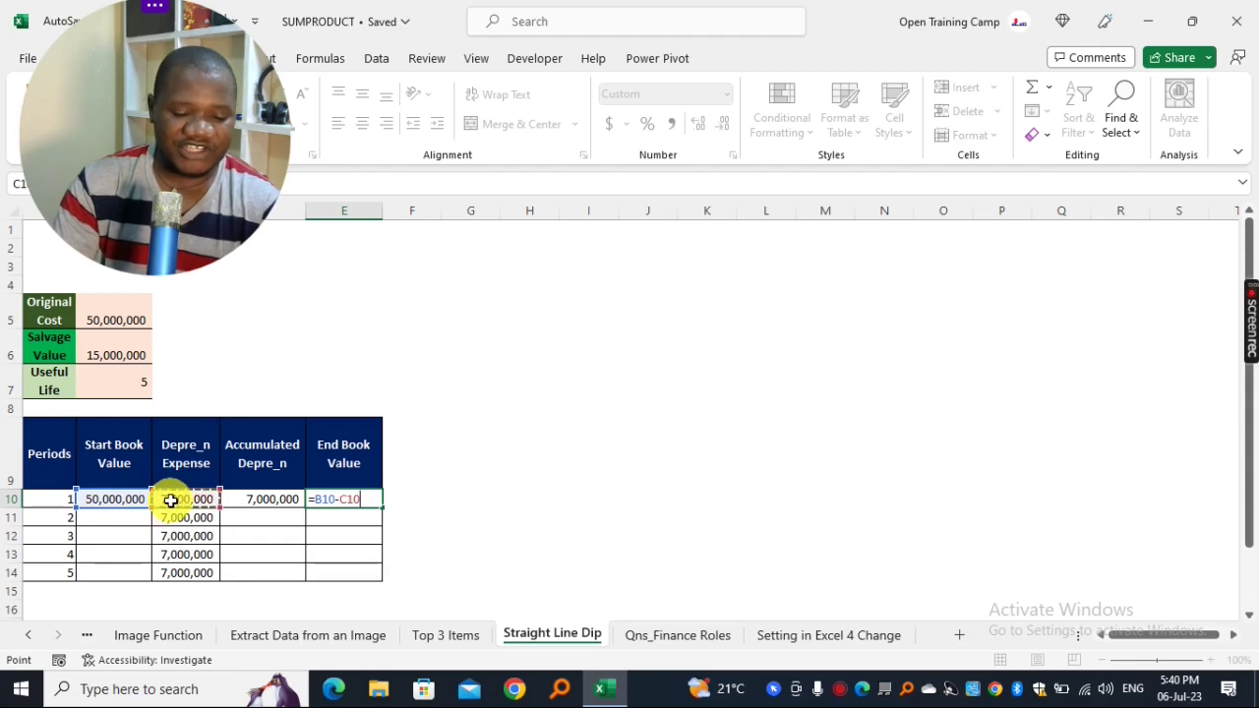
key(Return)
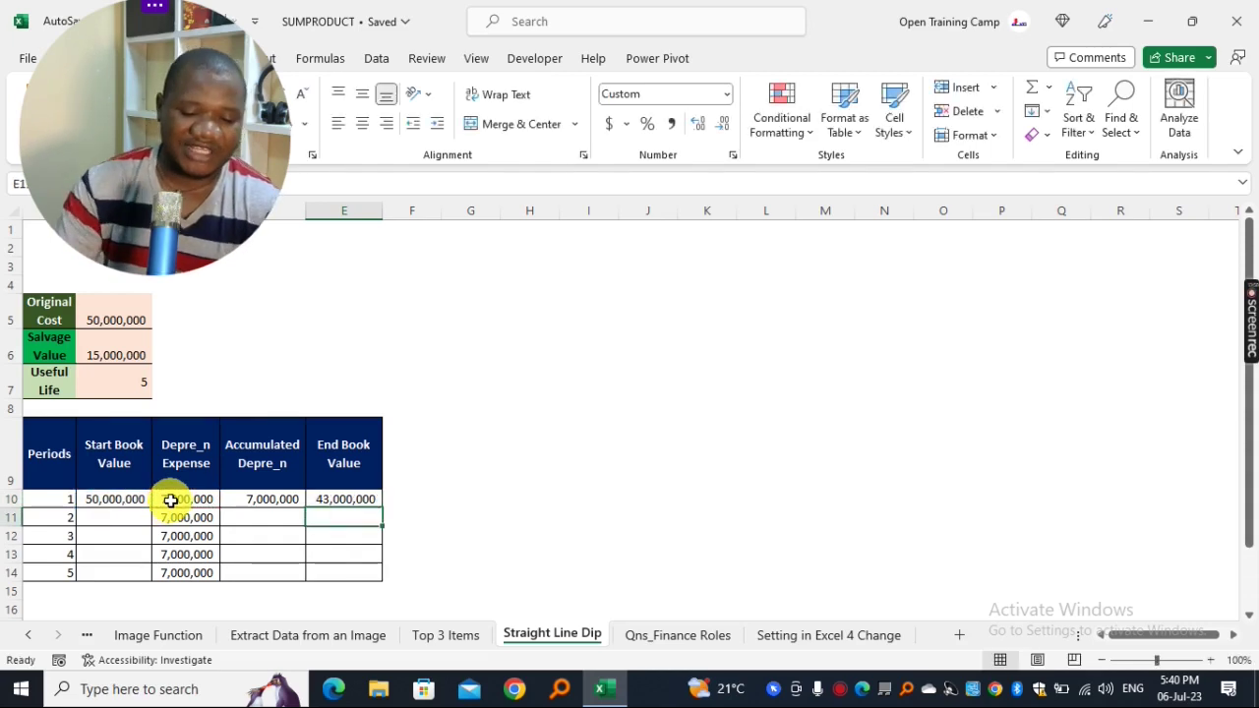
click(355, 499)
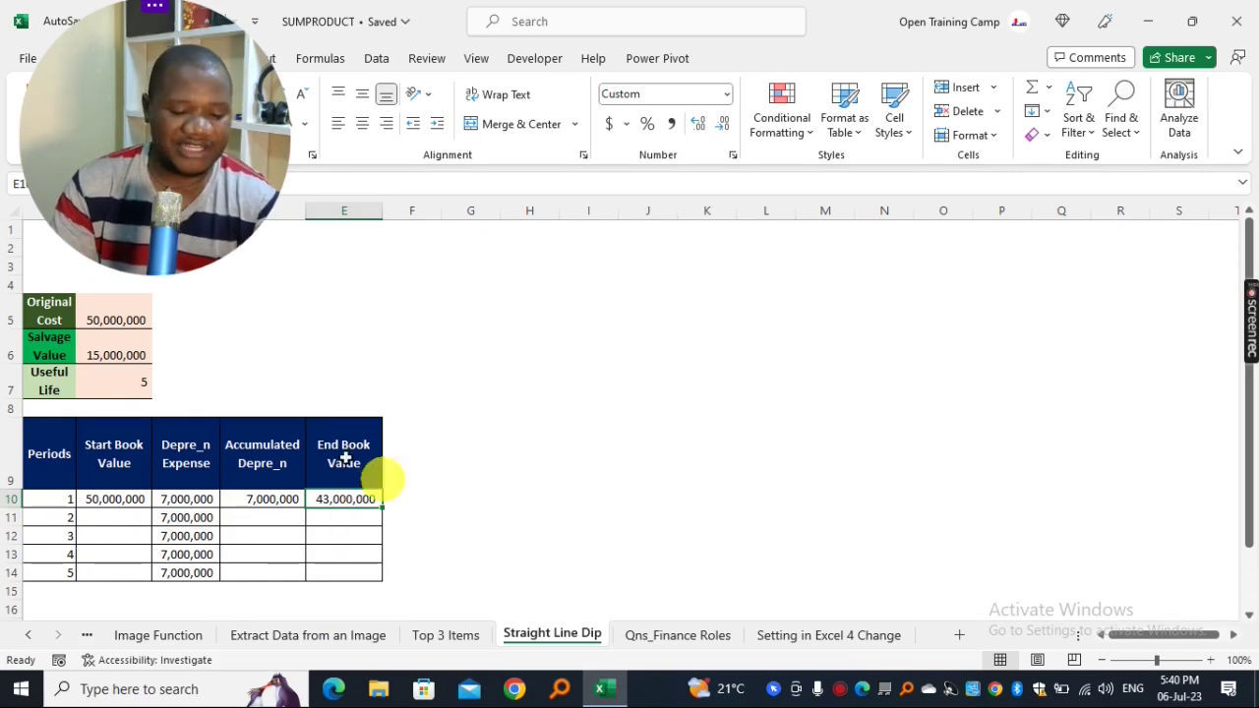
- Carry the period 1 end book value into the period 2 start book value in B11 with =E10
click(102, 516)
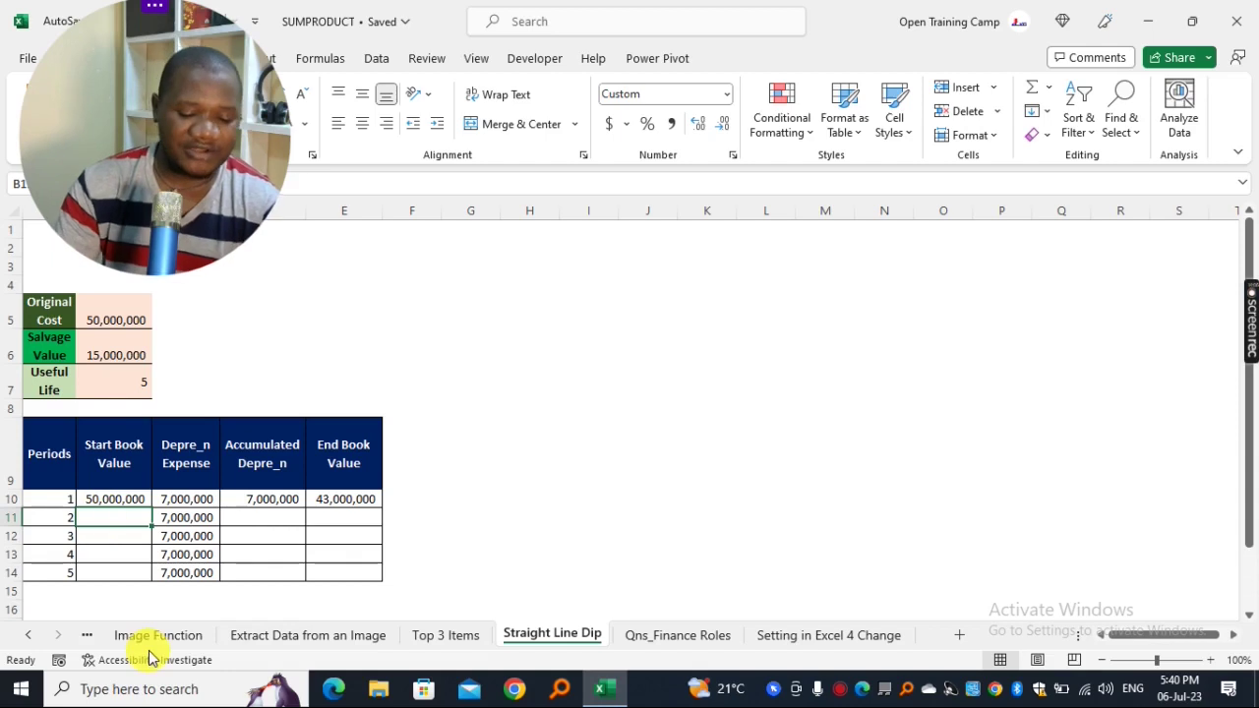
text(=)
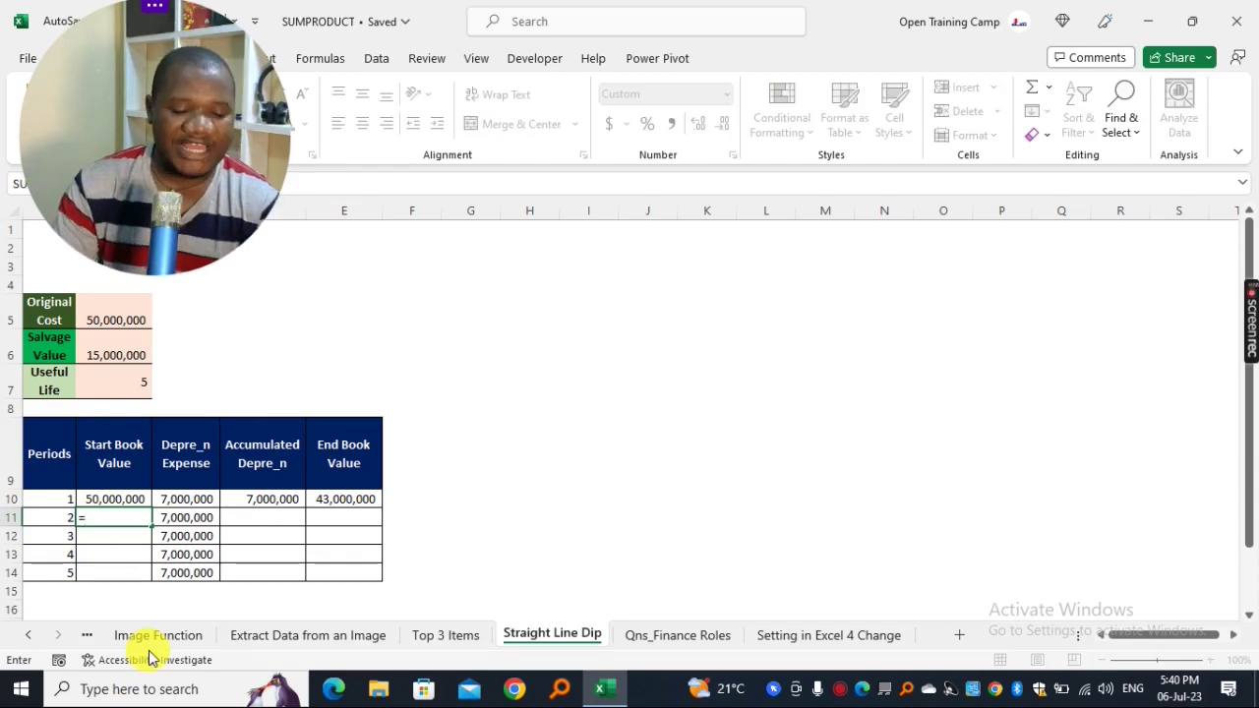
click(352, 499)
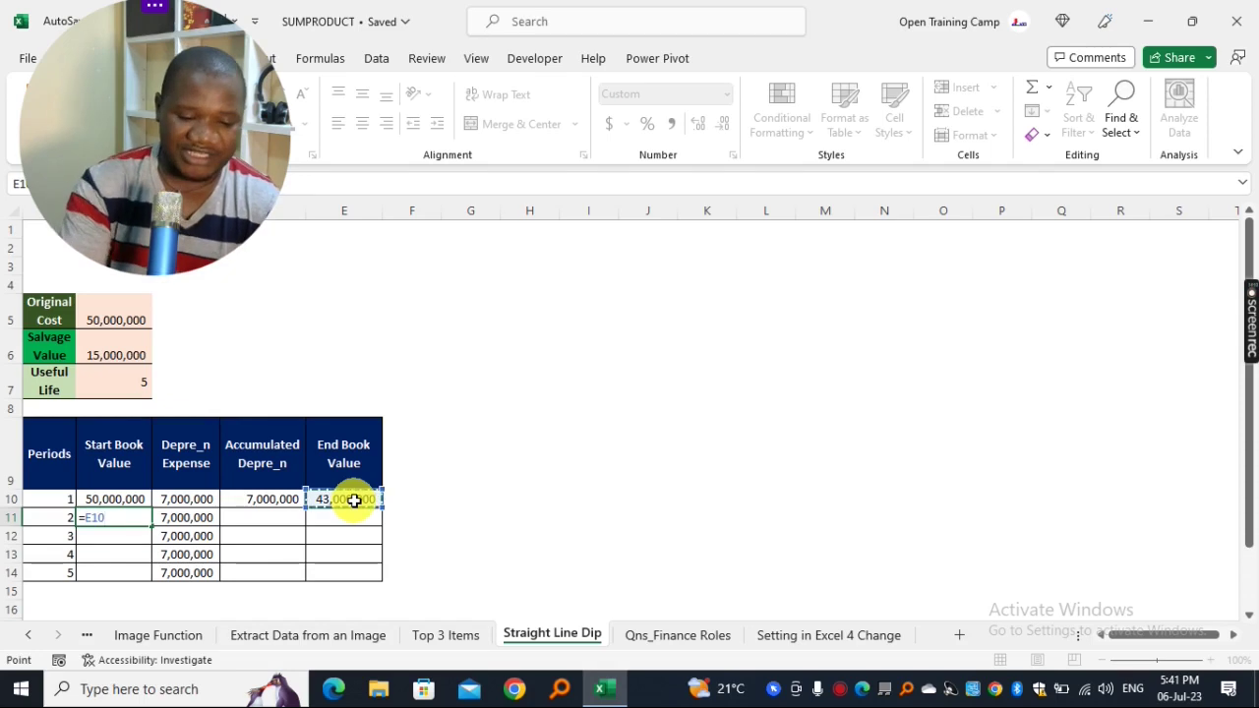
key(Return)
click(105, 516)
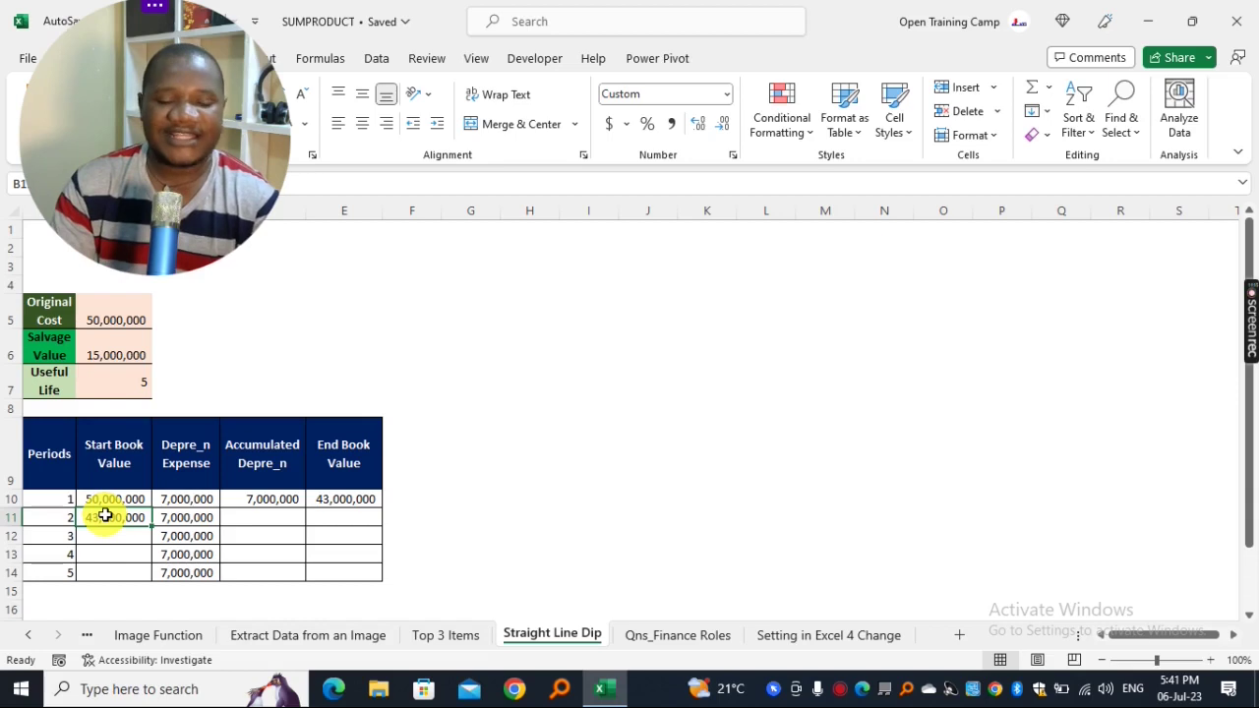
- Calculate the period 2 accumulated depreciation in D11 with the formula =D10+C11
click(268, 514)
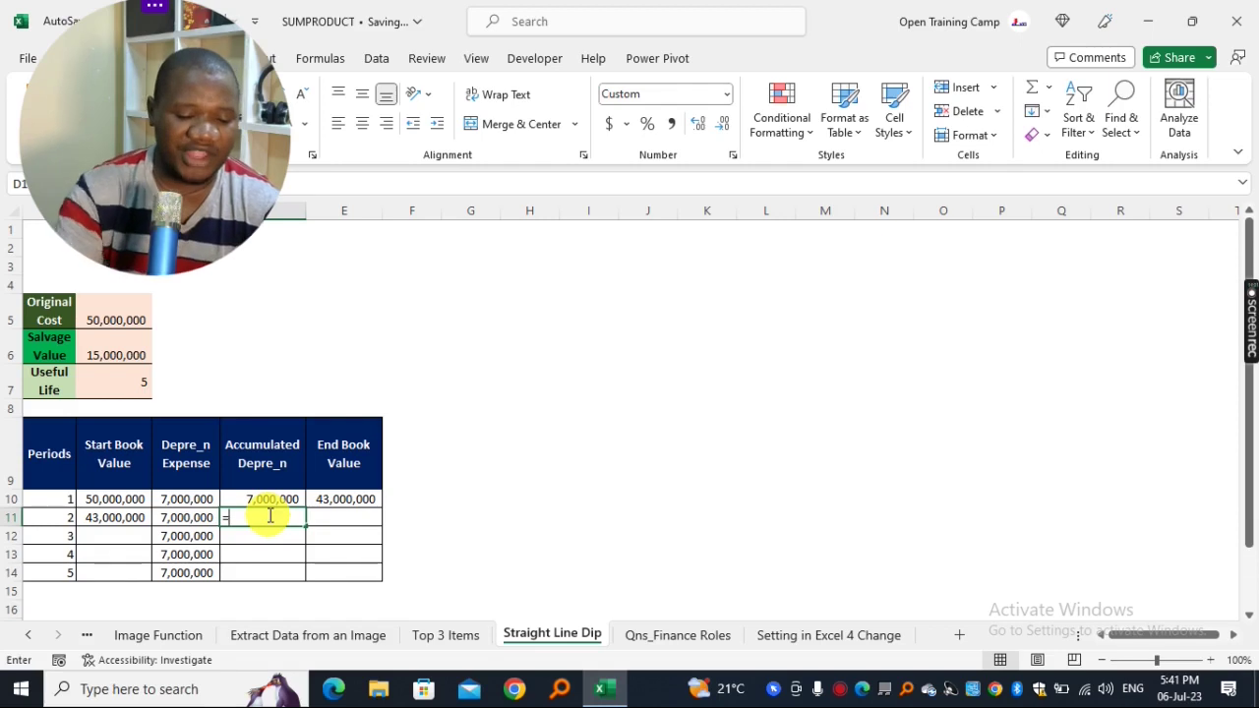
text(=)
click(254, 499)
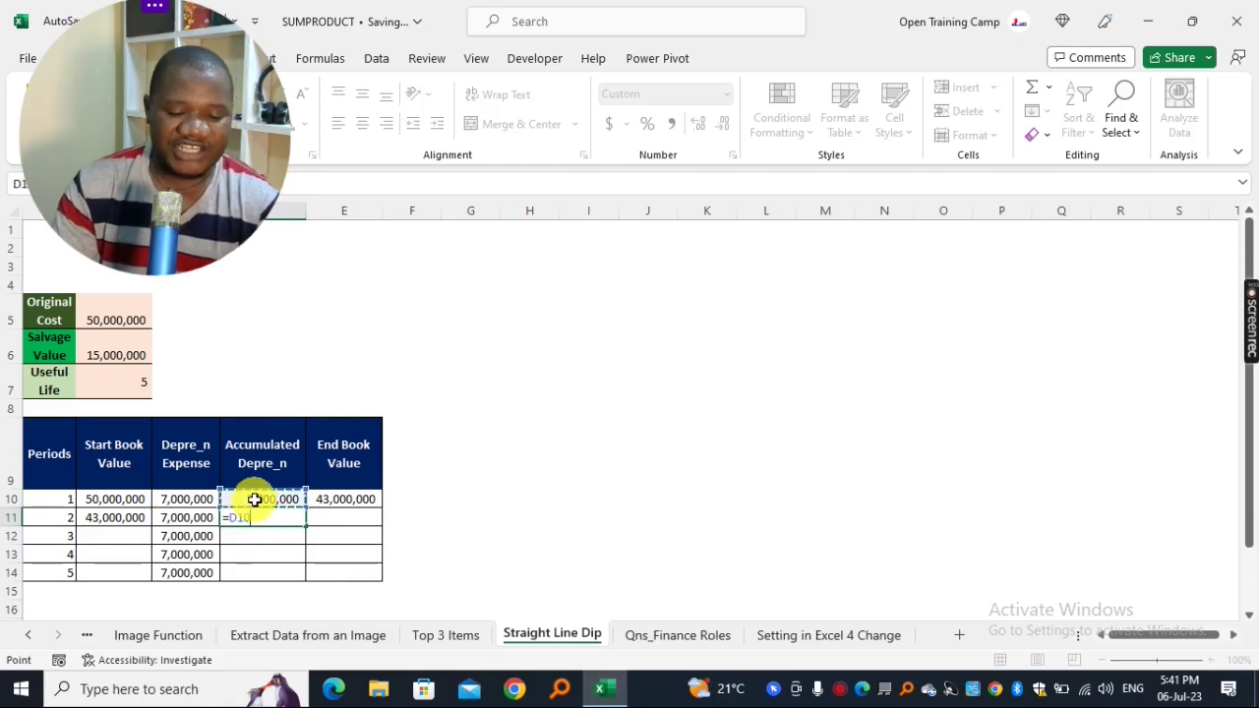
text(+)
click(171, 517)
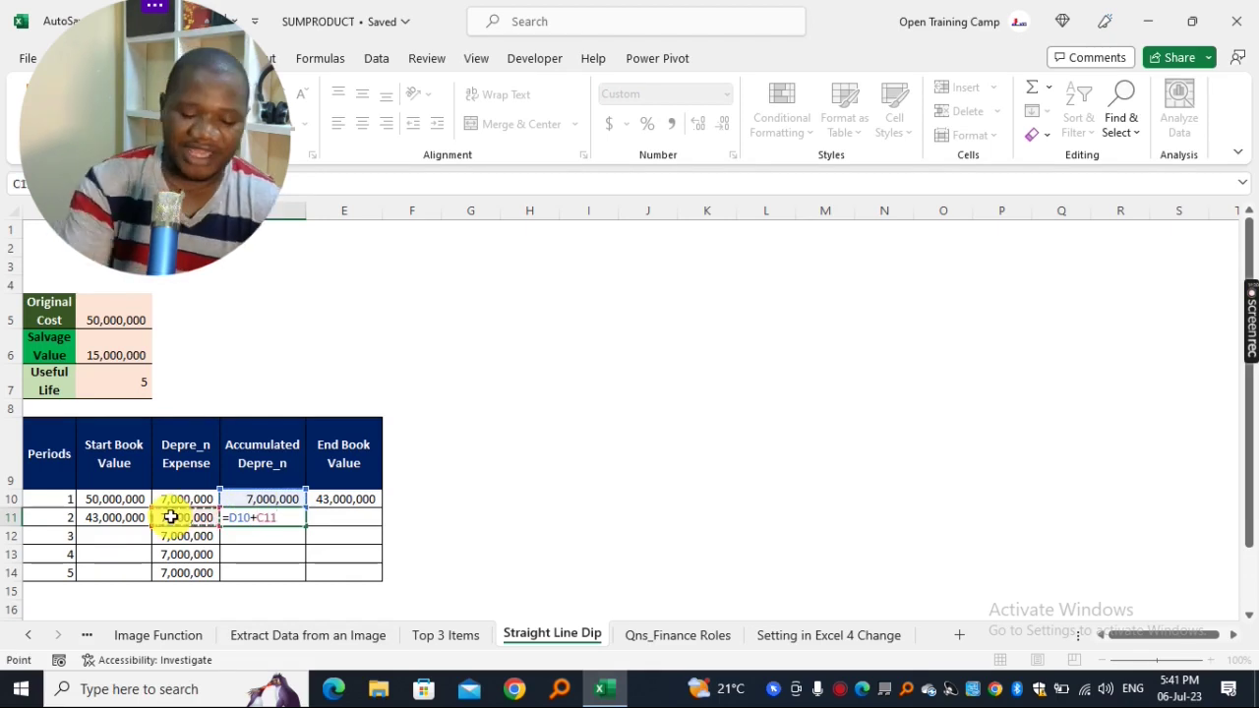
key(Return)
click(254, 517)
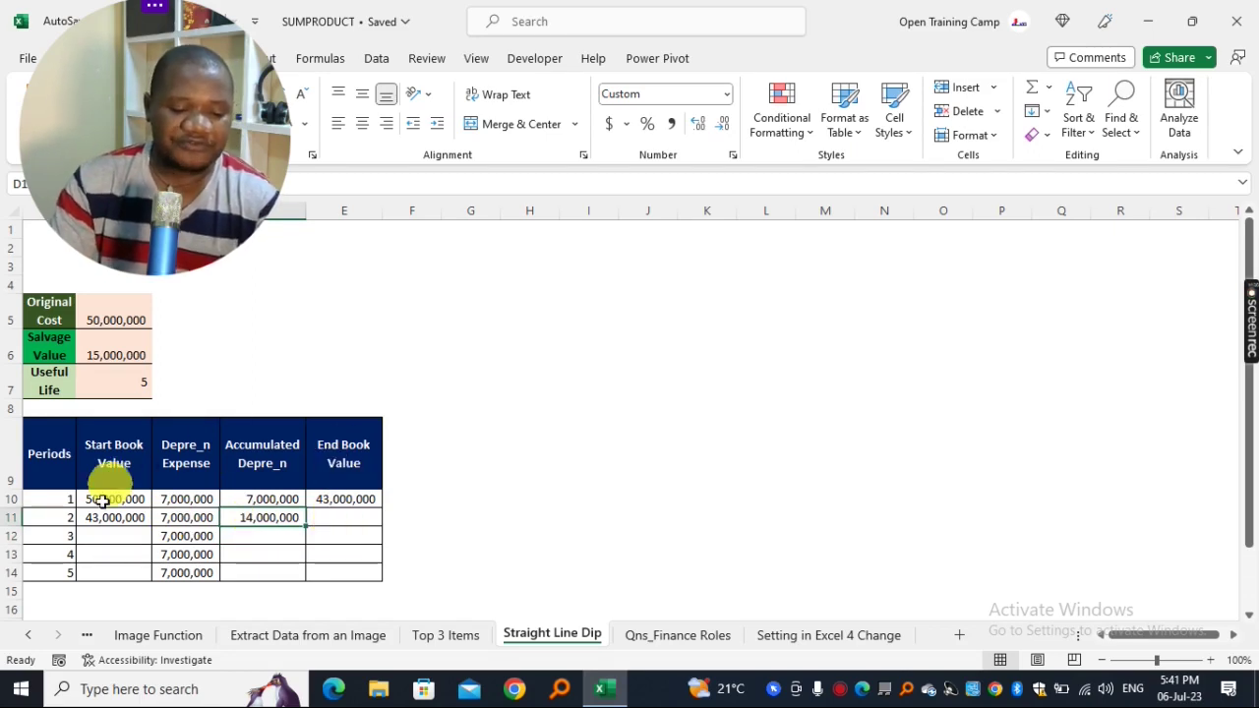
- Calculate the period 2 end book value in E11 with the formula =B11-C11
click(343, 516)
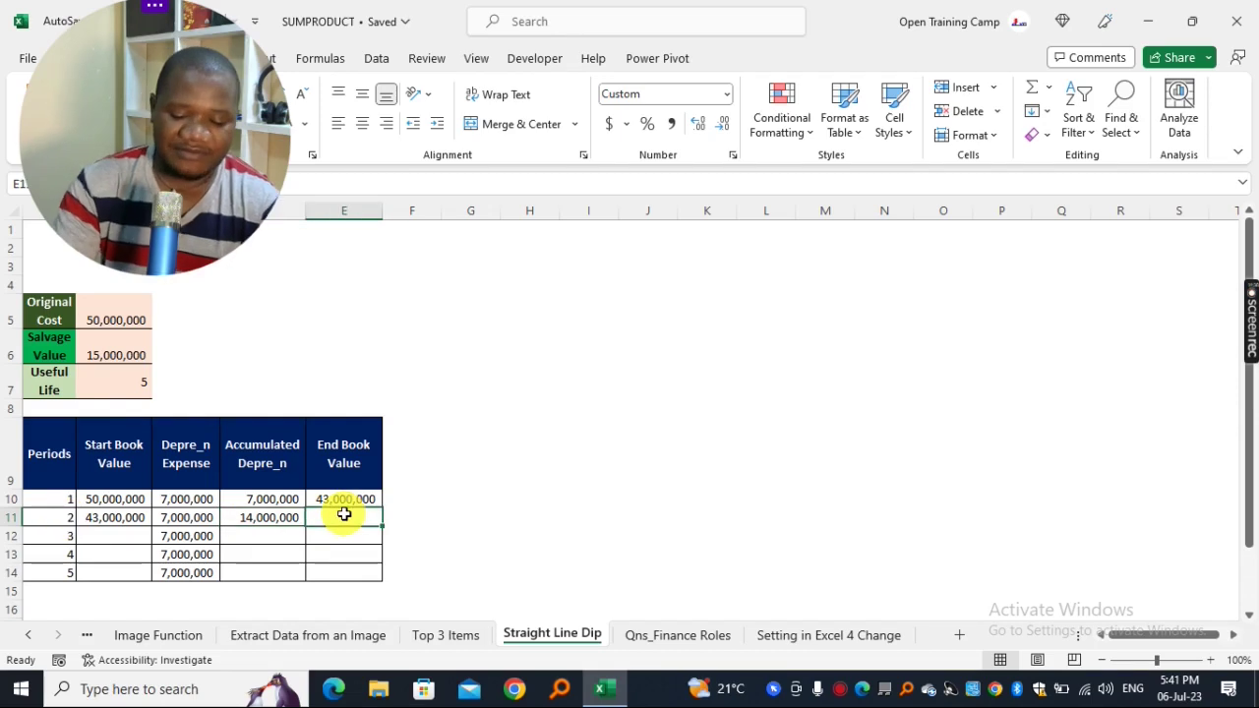
text(=)
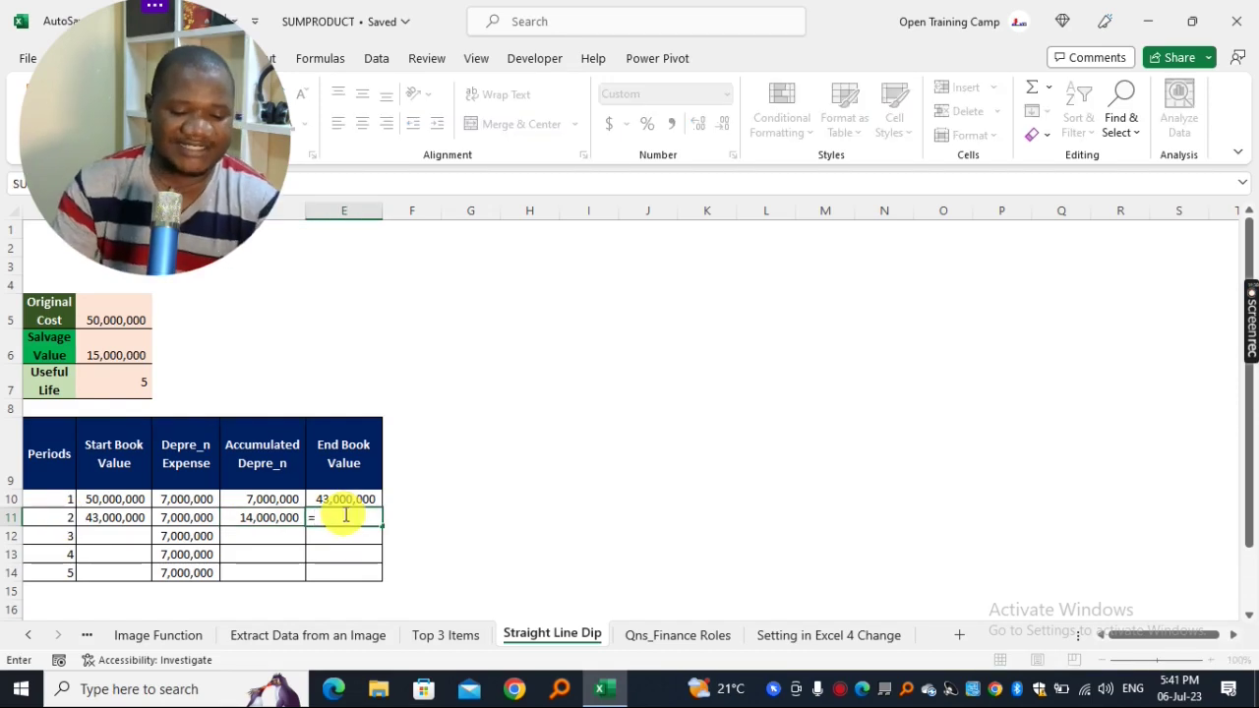
click(100, 518)
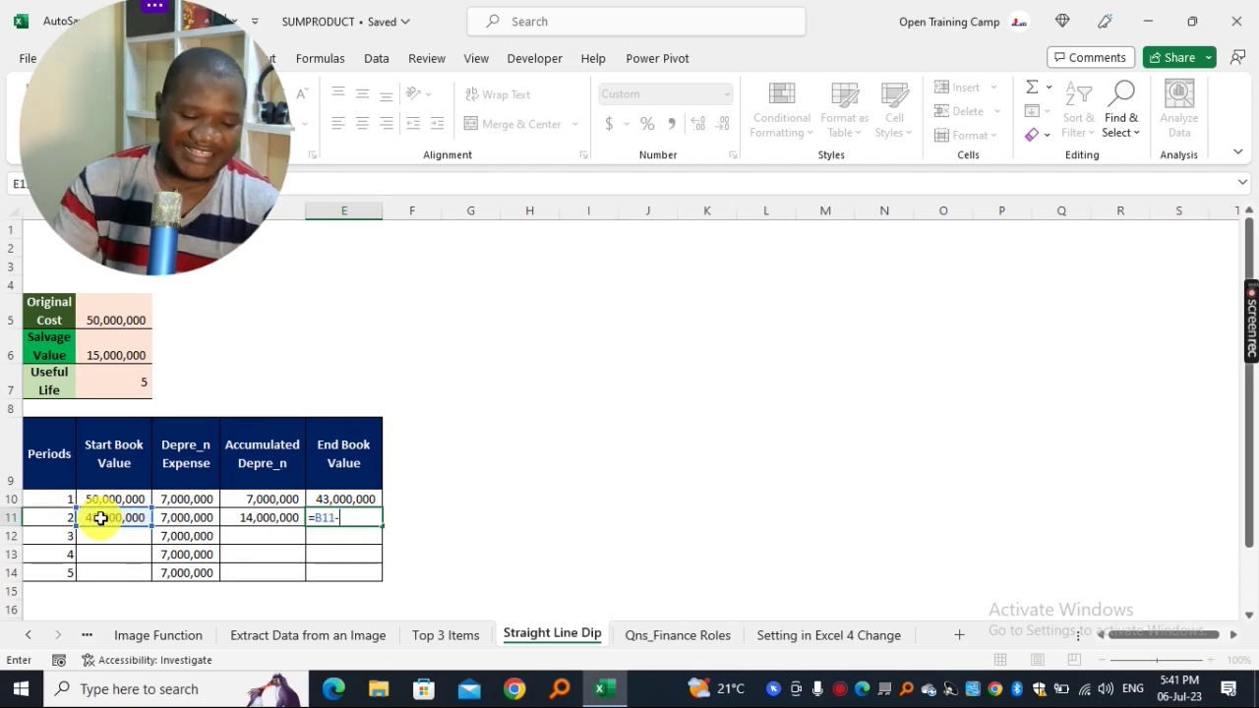
text(-)
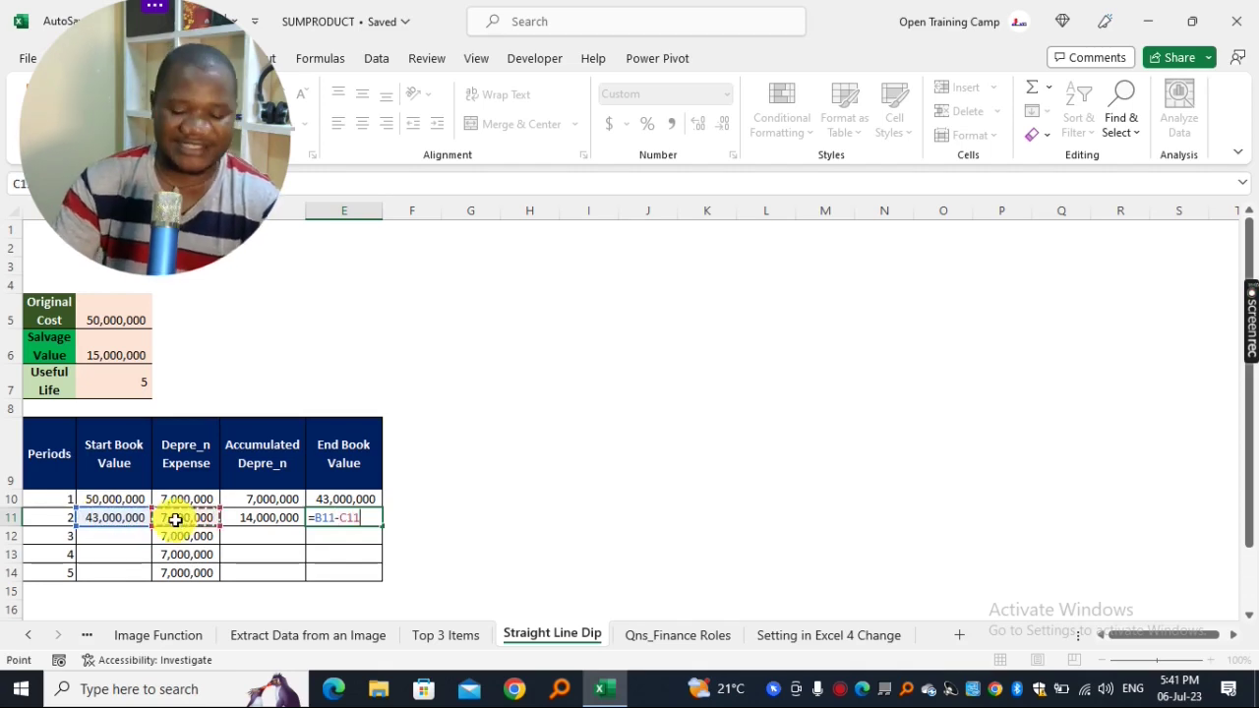
key(Return)
click(342, 521)
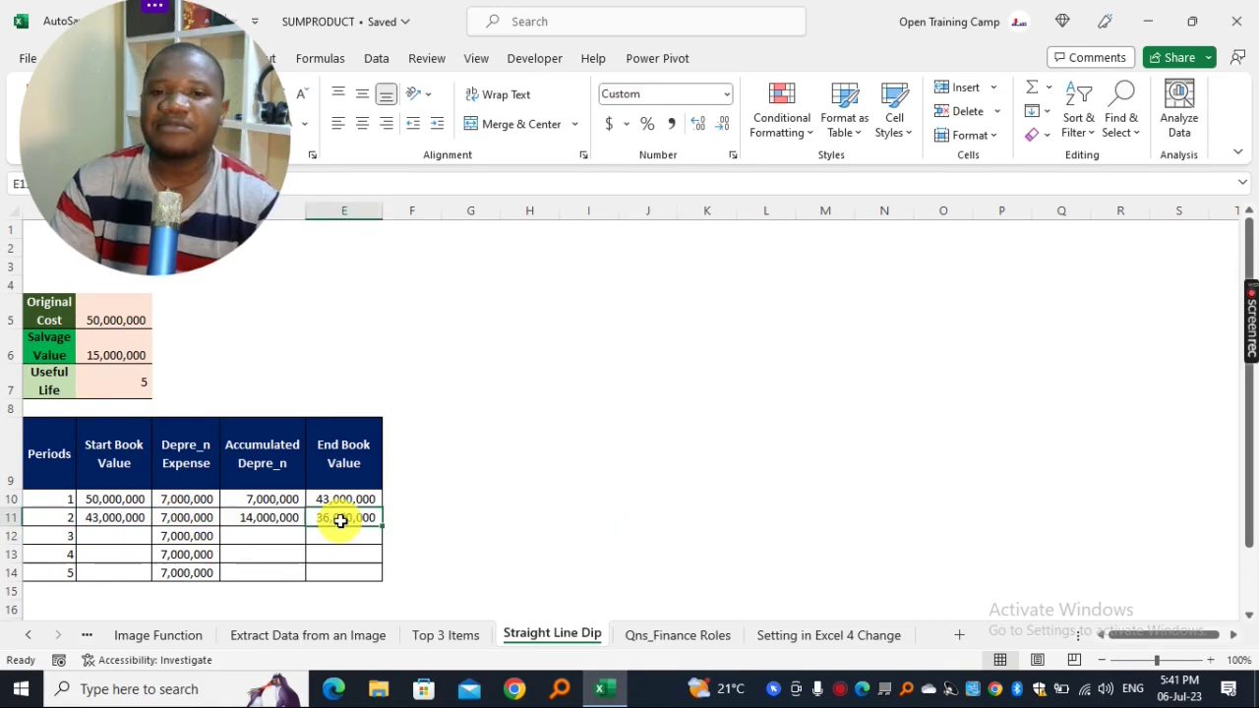
click(534, 515)
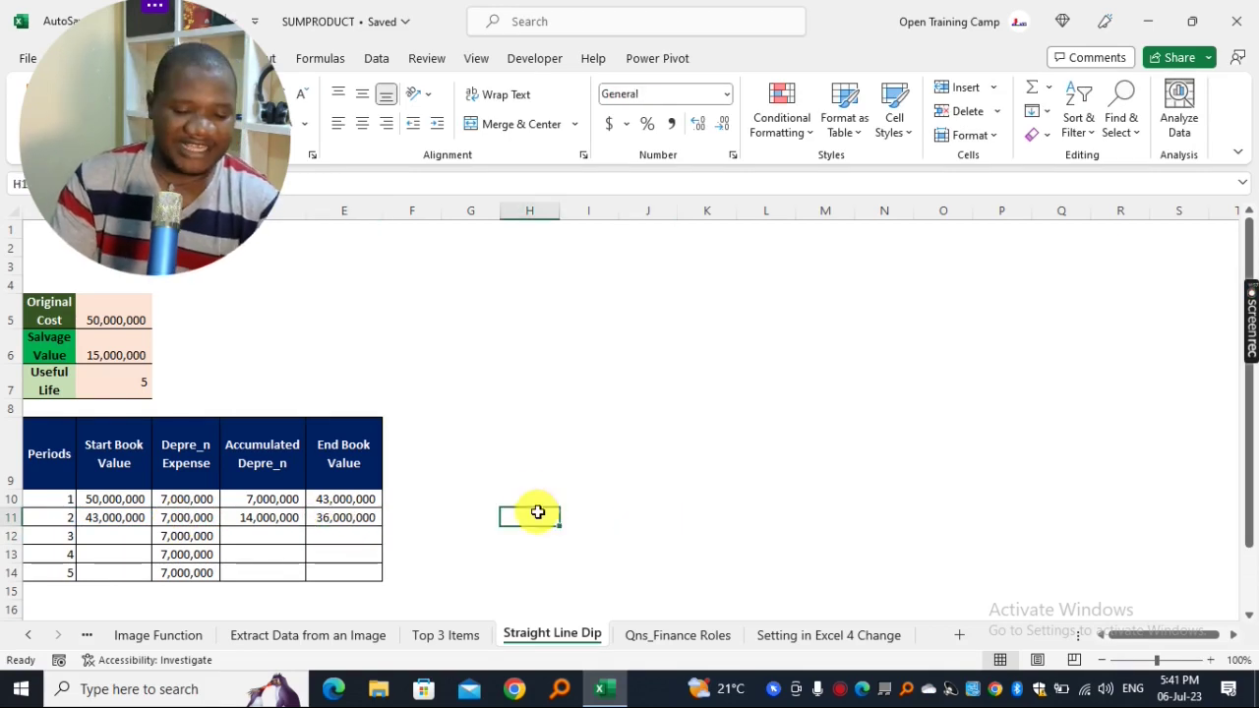
- Fill the period 2 start book value and accumulated depreciation formulas, B11 and D11, down through row 14
click(110, 520)
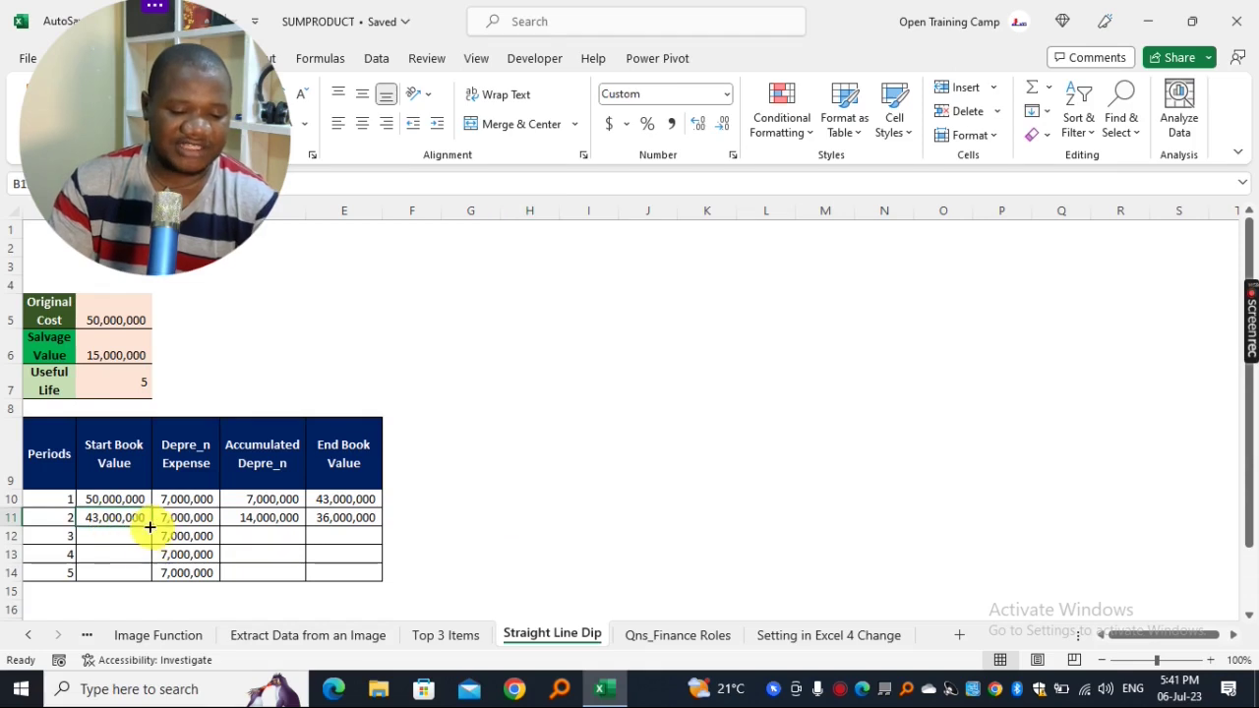
drag(153, 526, 150, 576)
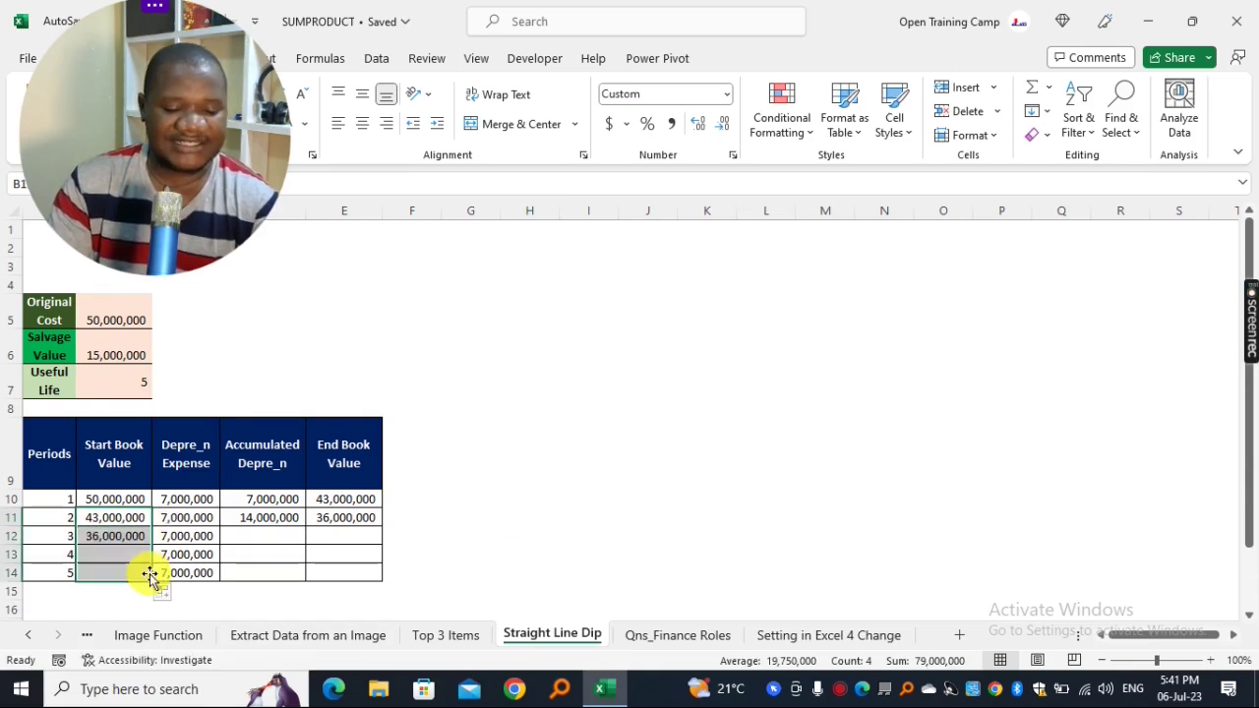
click(254, 519)
drag(307, 525, 299, 577)
- Fill the E11 end book value formula down through E14 and check the period 5 end book value
click(337, 516)
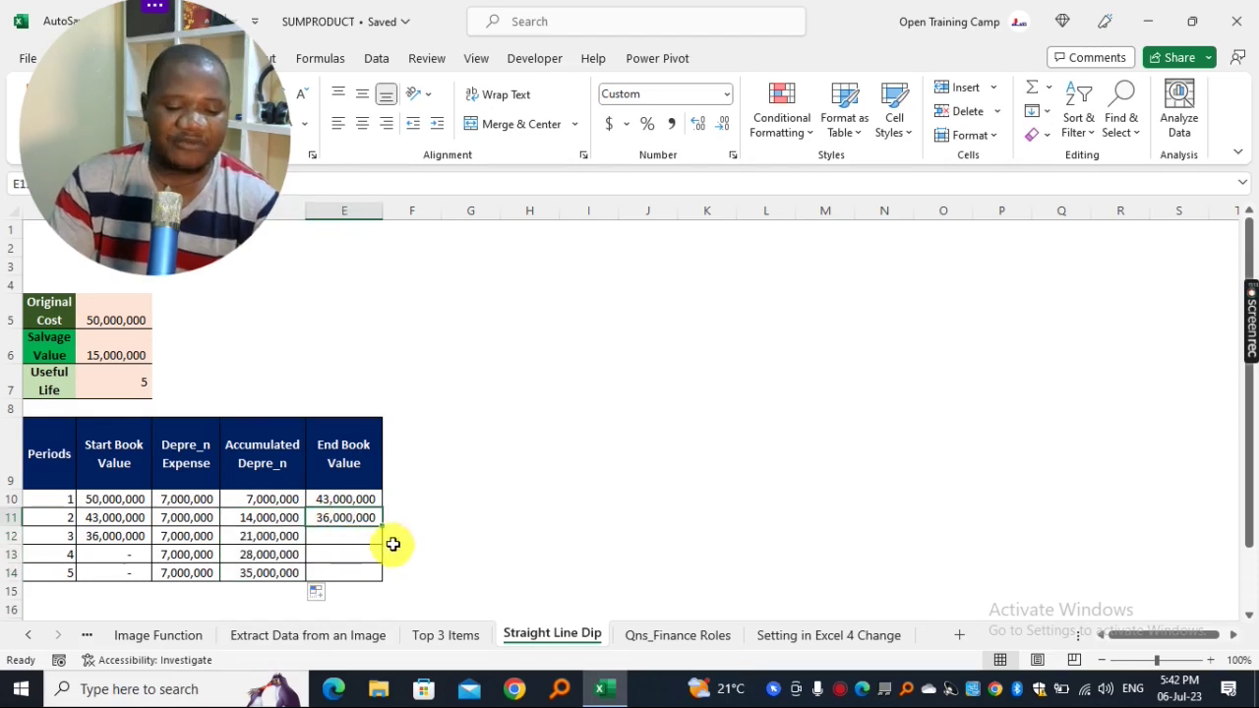
drag(383, 523, 380, 573)
click(487, 553)
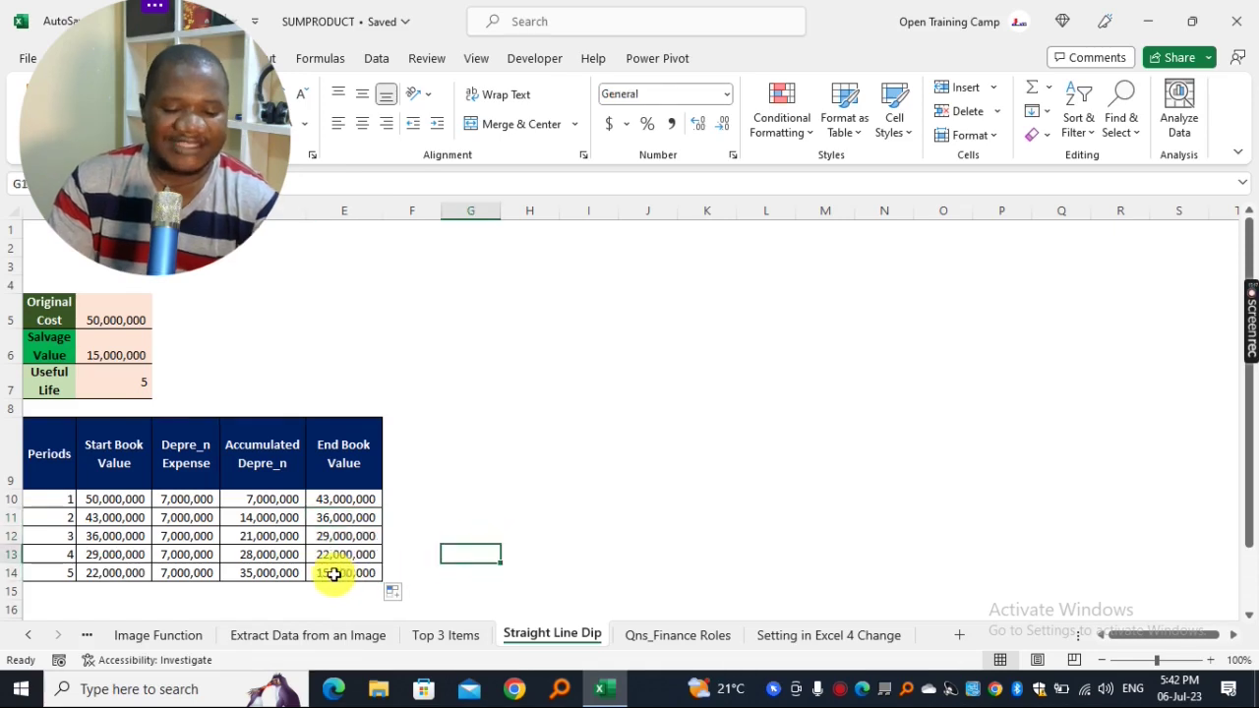
click(334, 575)
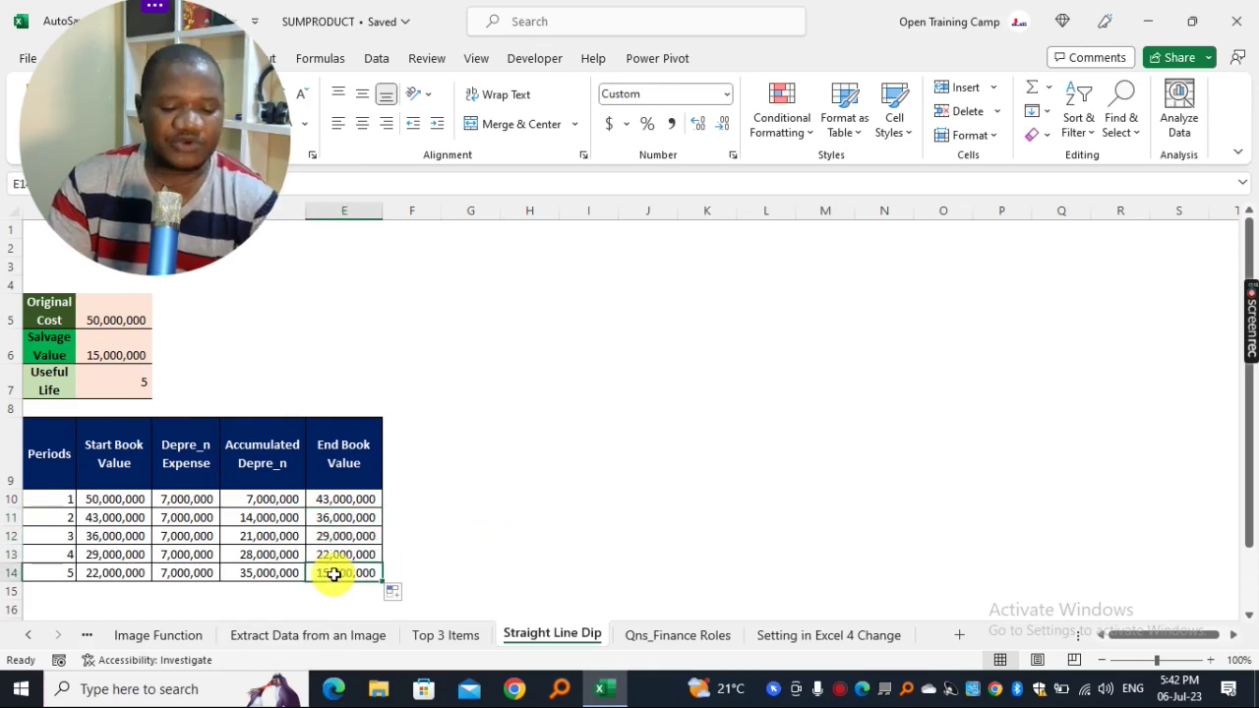